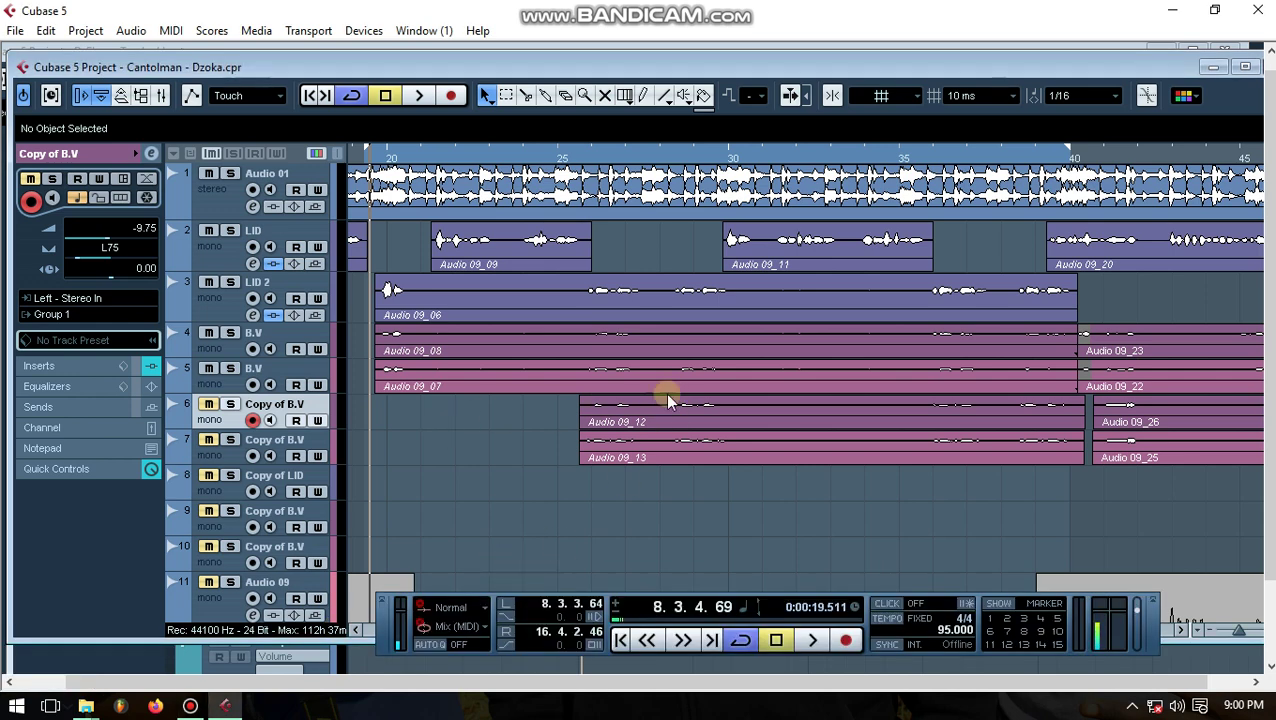
Unmute track 6 and inspect the insert chains of the L75 and R75 Copy of B.V tracks
left_click(208, 406)
left_click(151, 153)
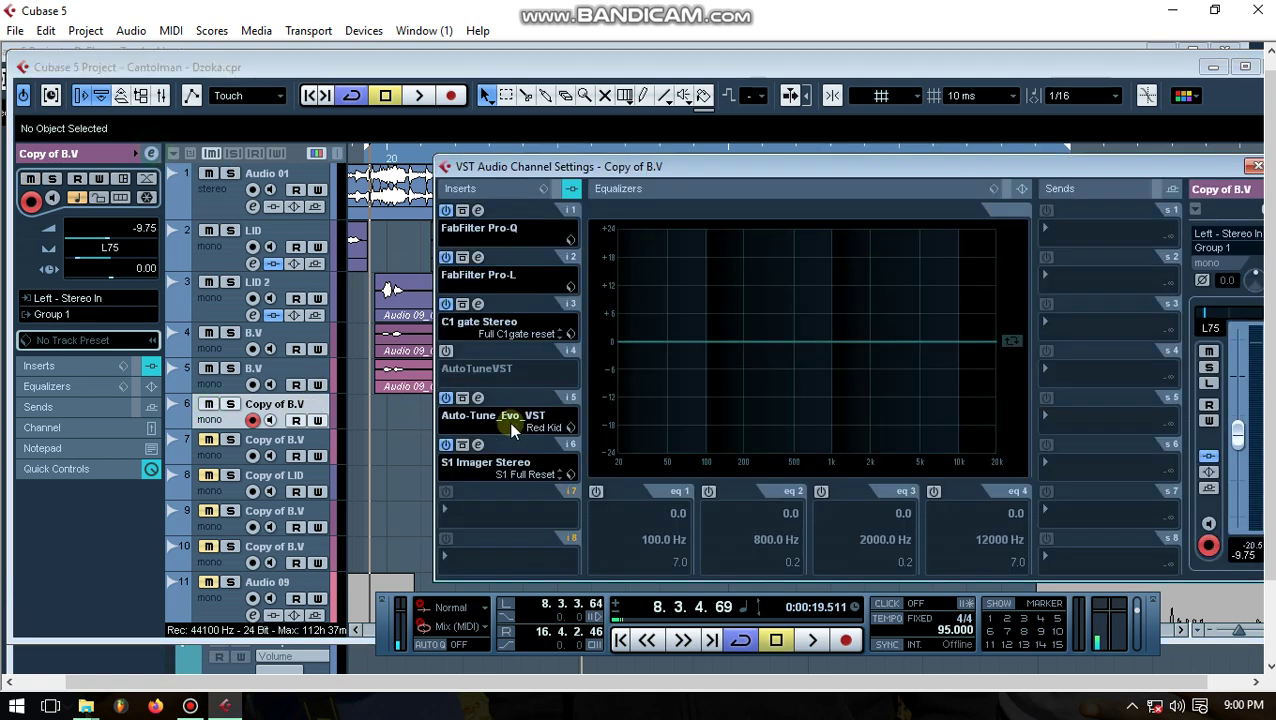
left_click(265, 433)
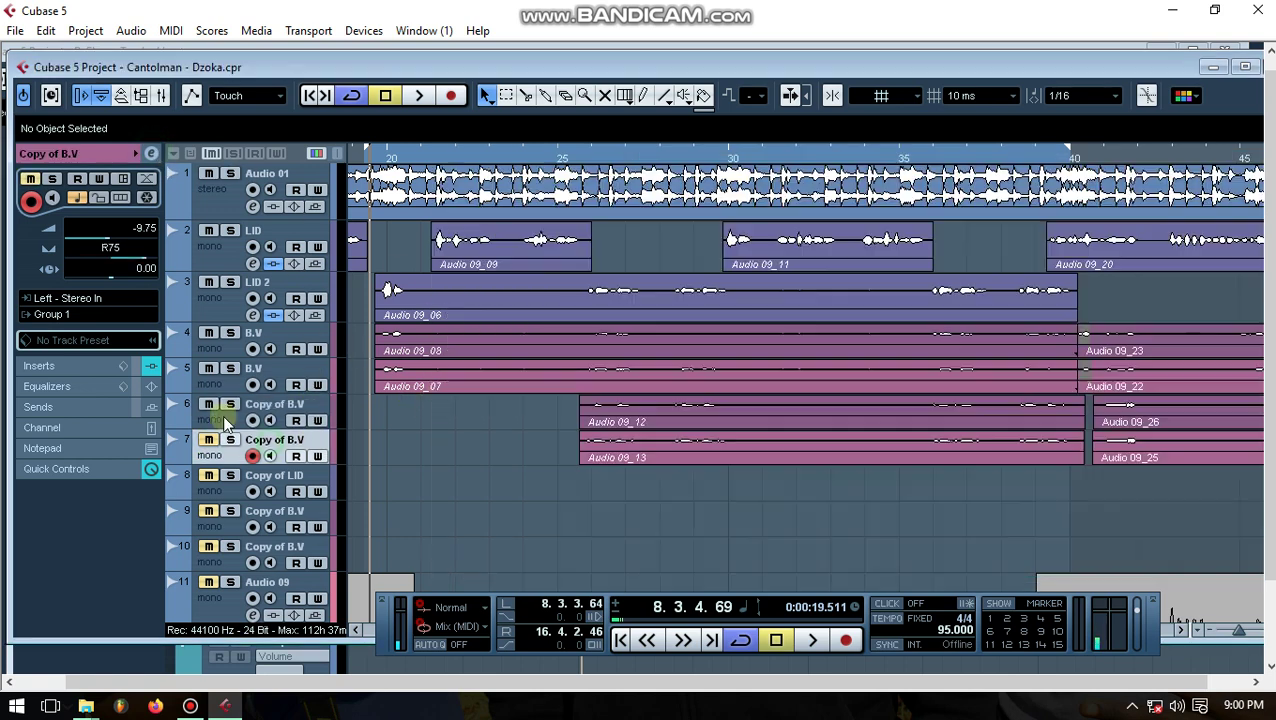
left_click(151, 153)
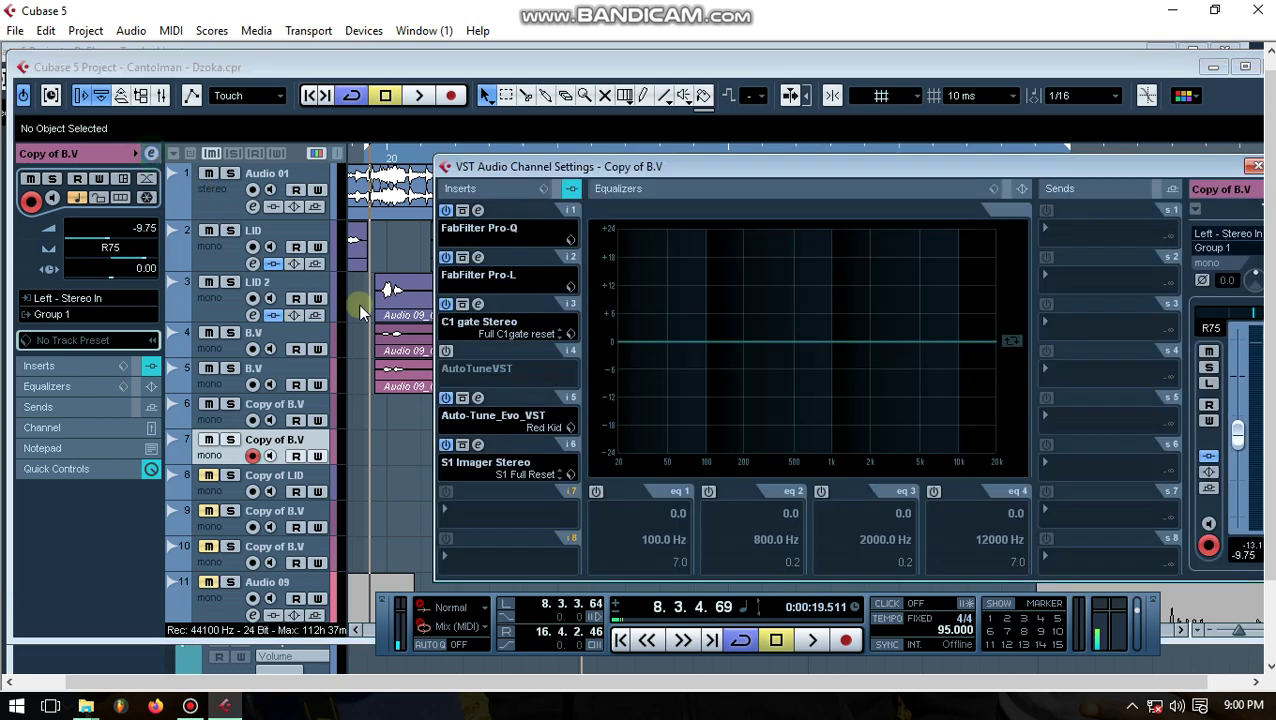
left_click(396, 420)
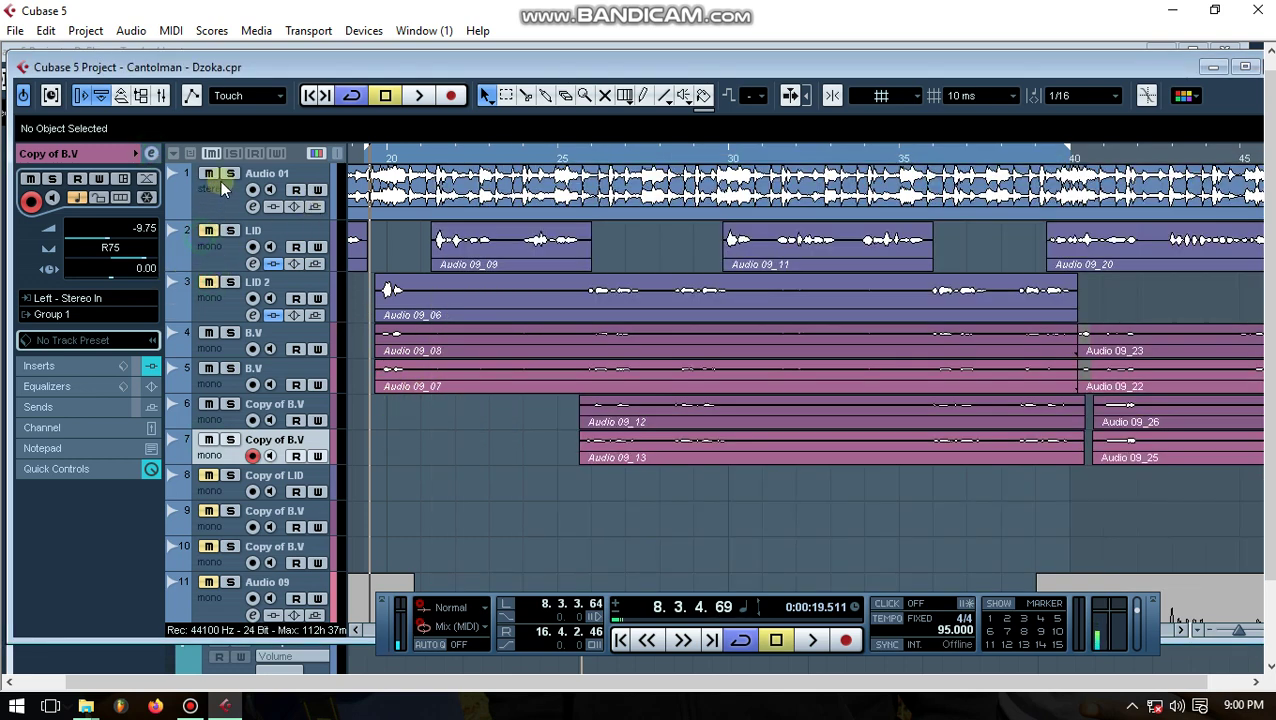
During playback, set the four B.V events' volume to 7.00 dB and unmute LID 2
left_click(420, 97)
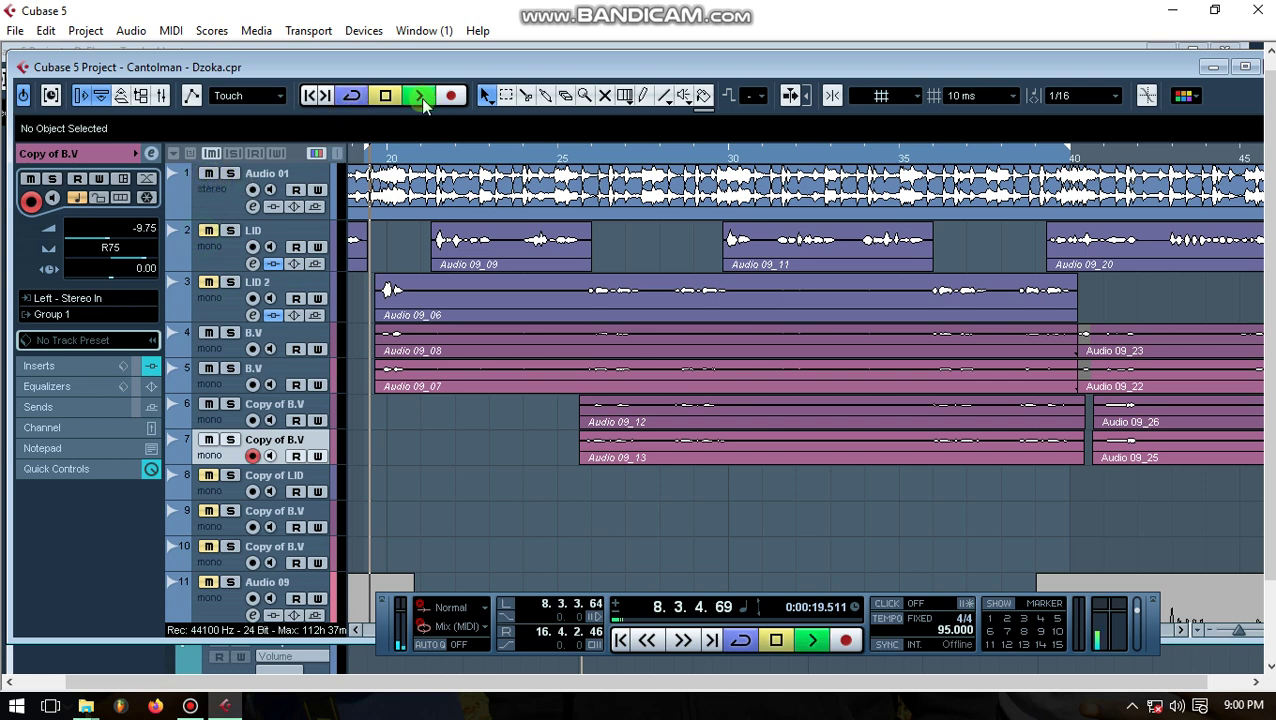
left_click(222, 346)
mouse_move(674, 336)
left_mouse_down()
mouse_move(707, 511)
mouse_move(652, 345)
left_mouse_up()
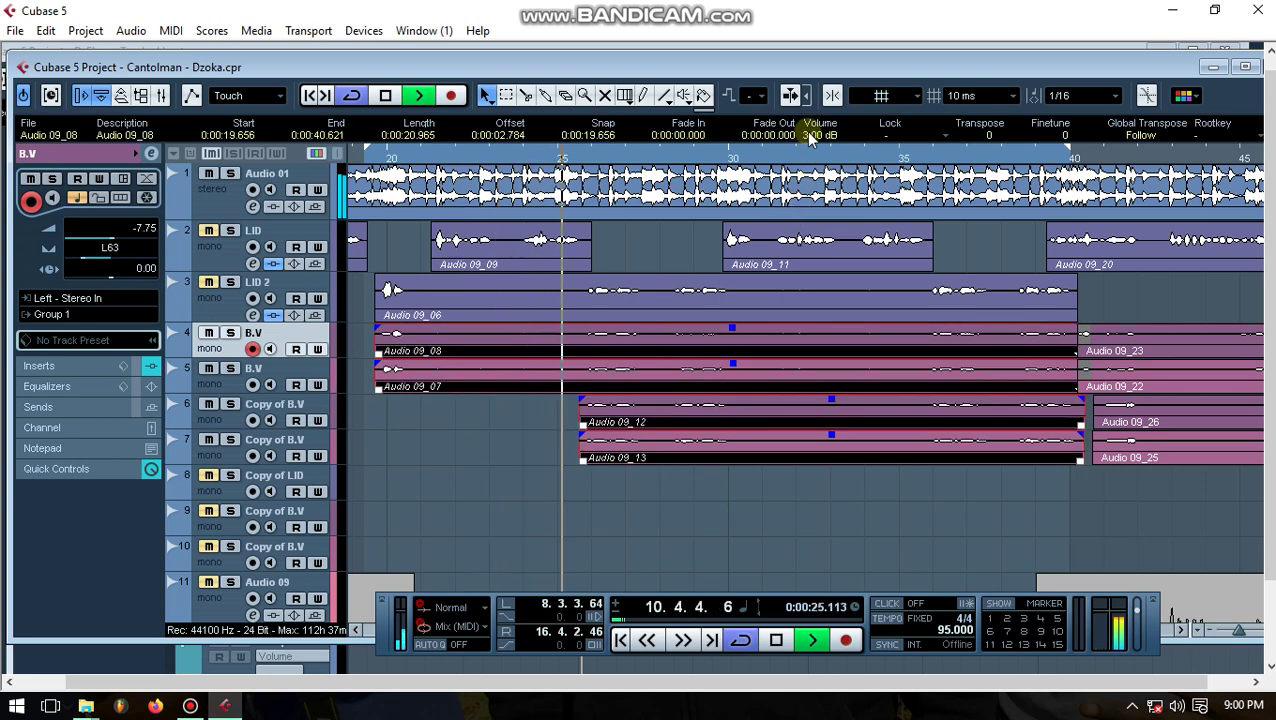
scroll(810, 136, "up", 3)
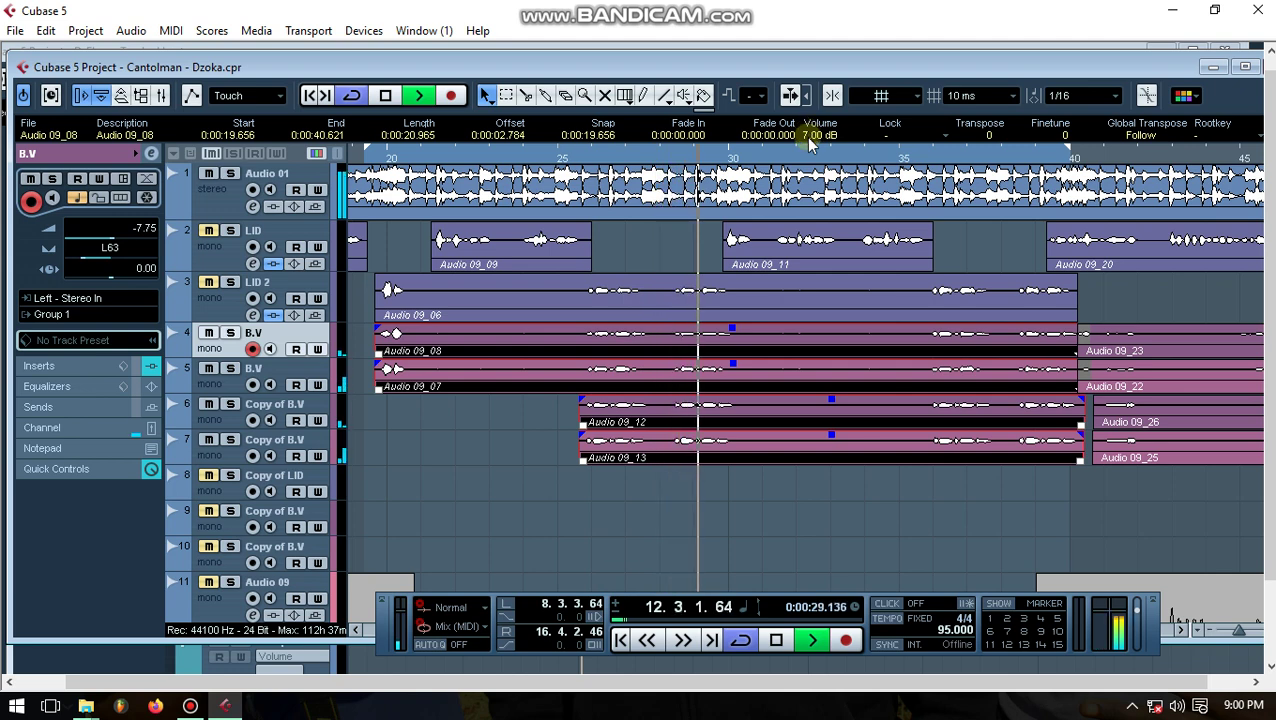
left_click(208, 281)
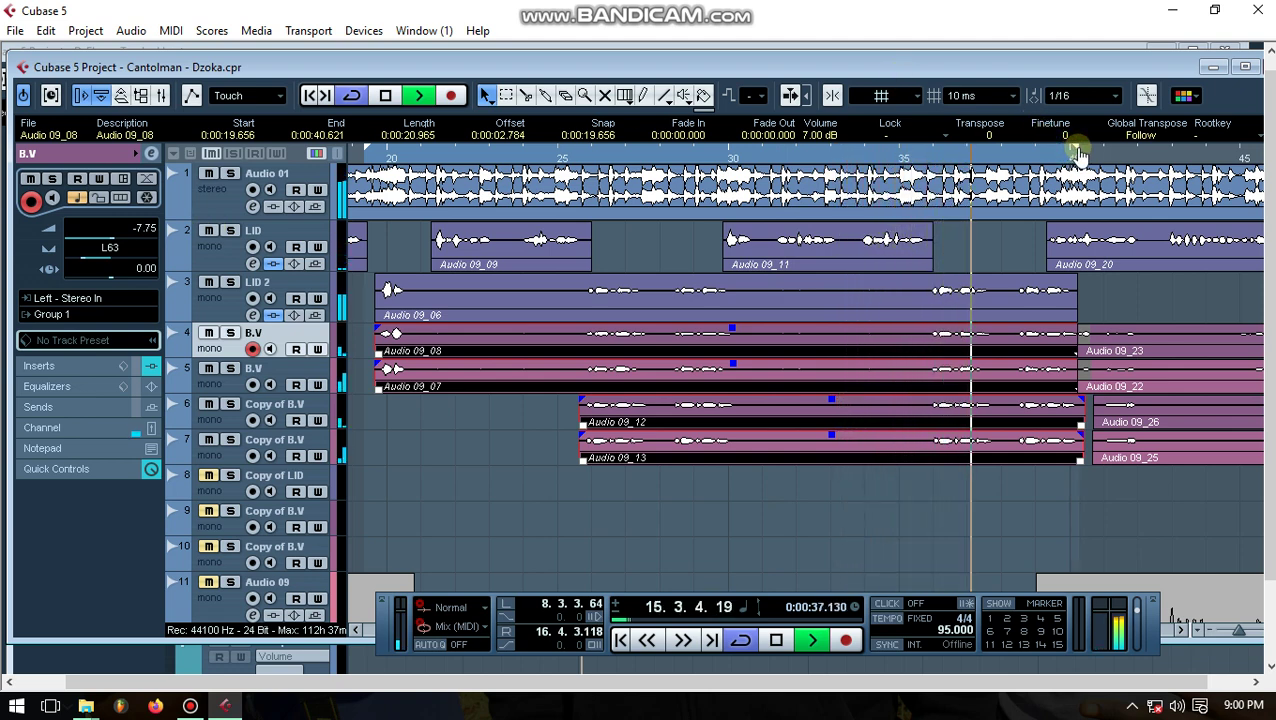
left_click(386, 96)
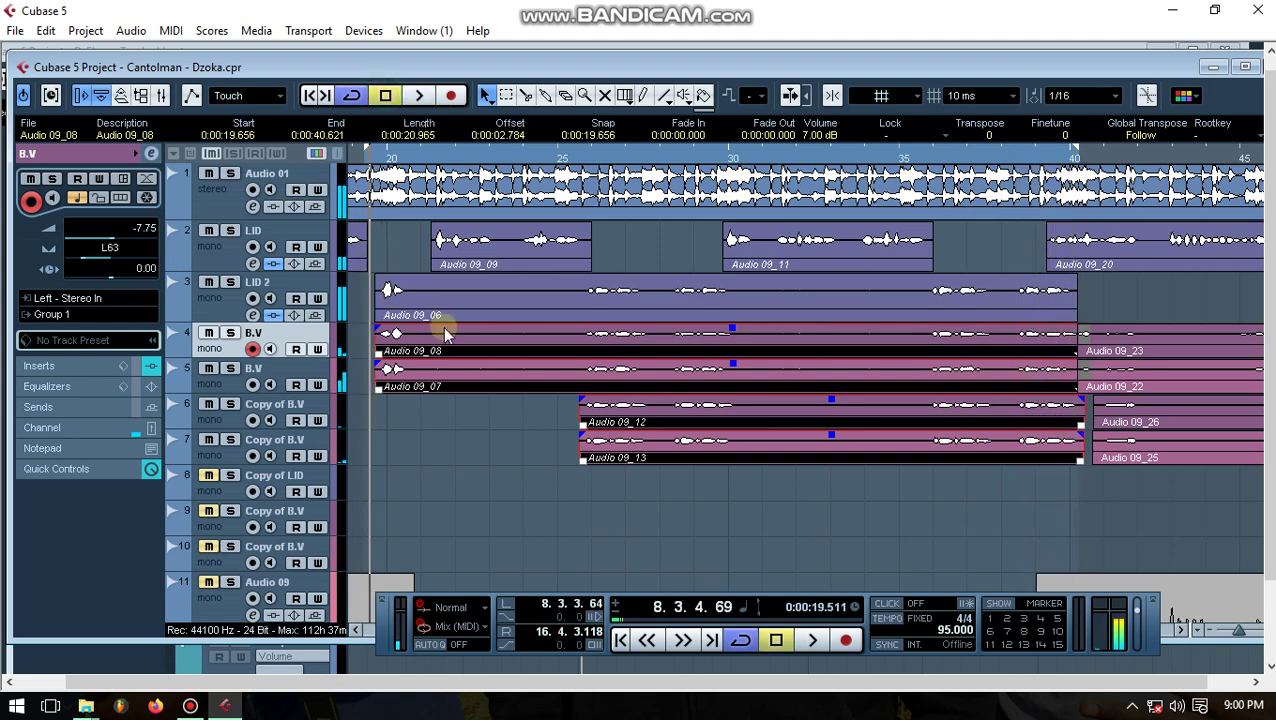
Re-mute LID 2, solo the B.V tracks, and confirm their pans at L63 and R63
left_click(208, 282)
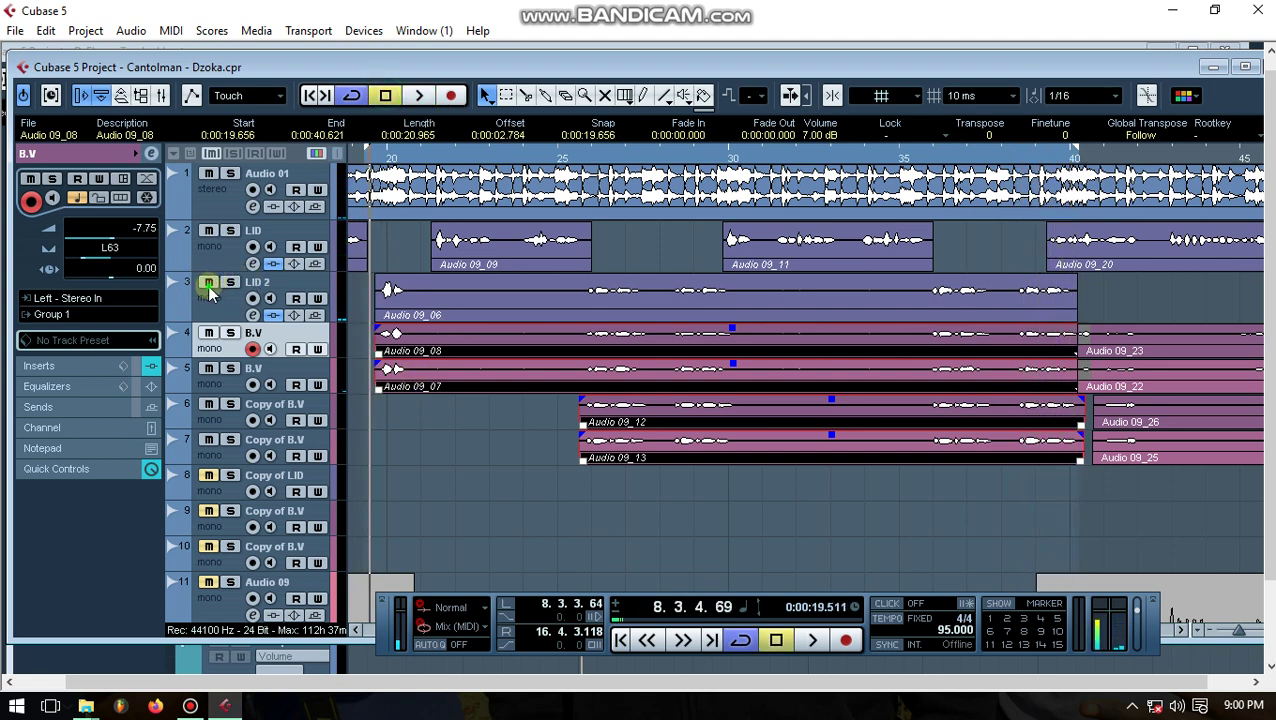
left_click(483, 297)
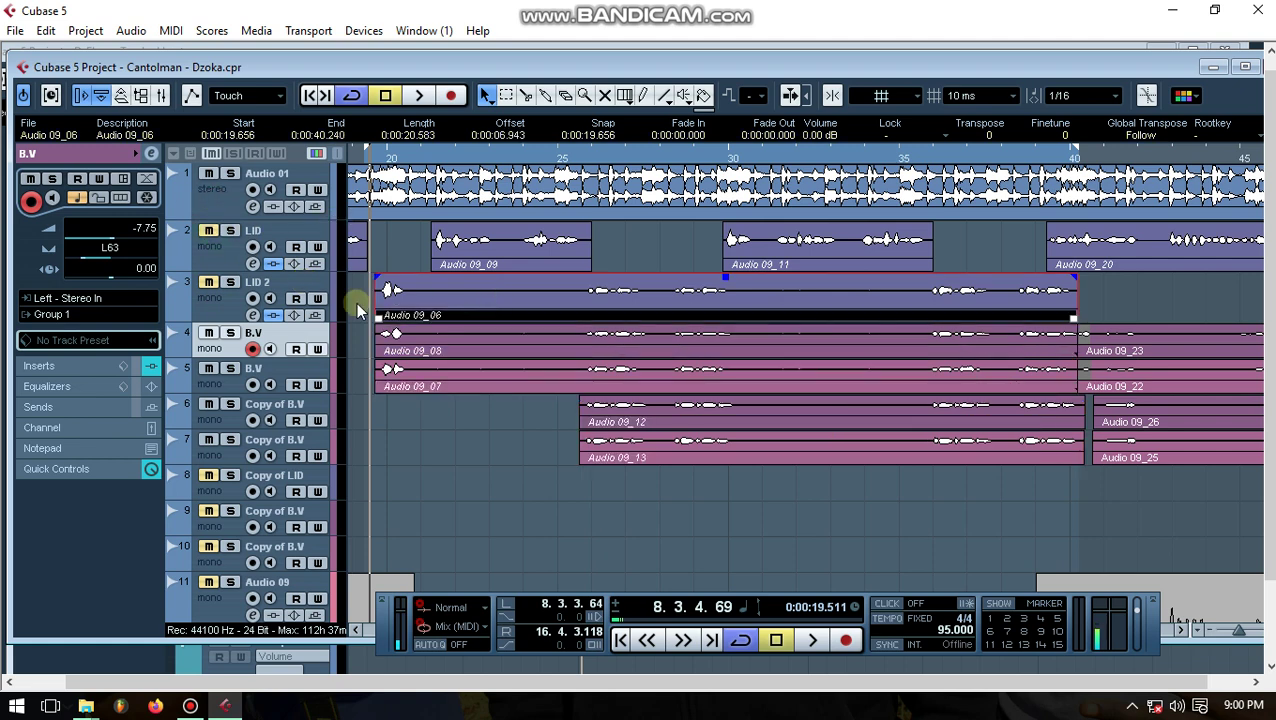
left_click(229, 334)
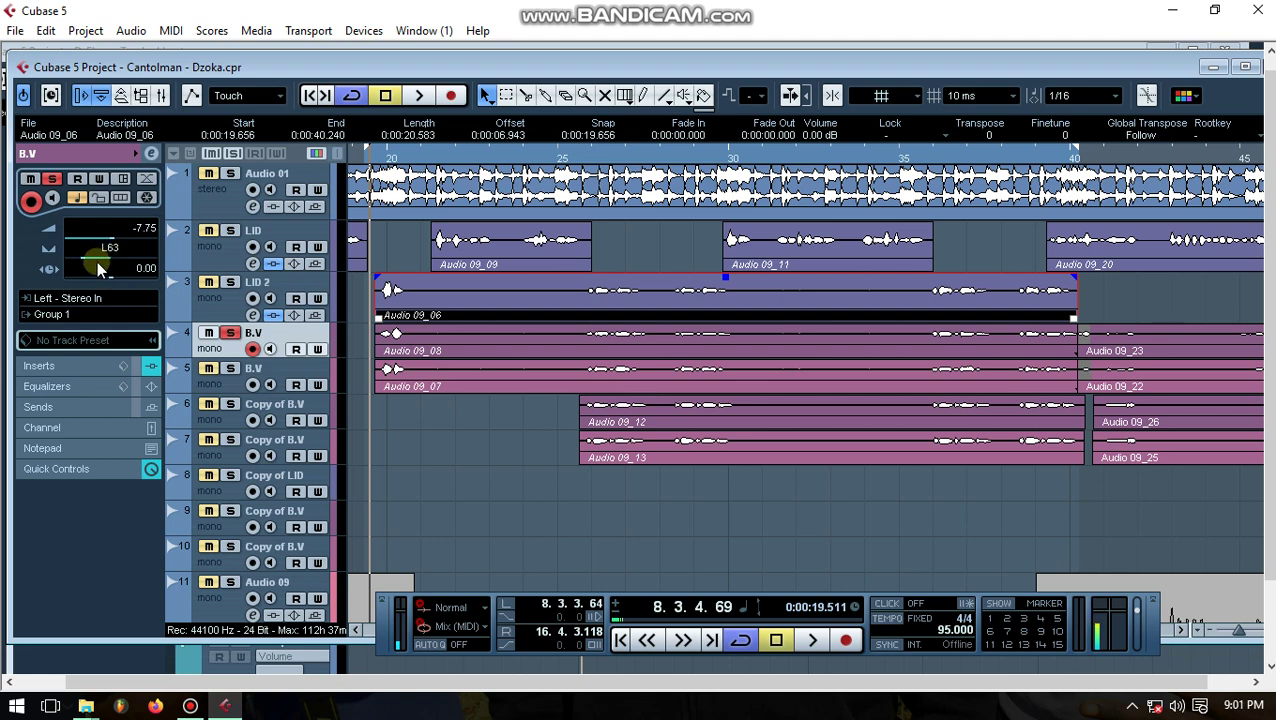
left_click(212, 386)
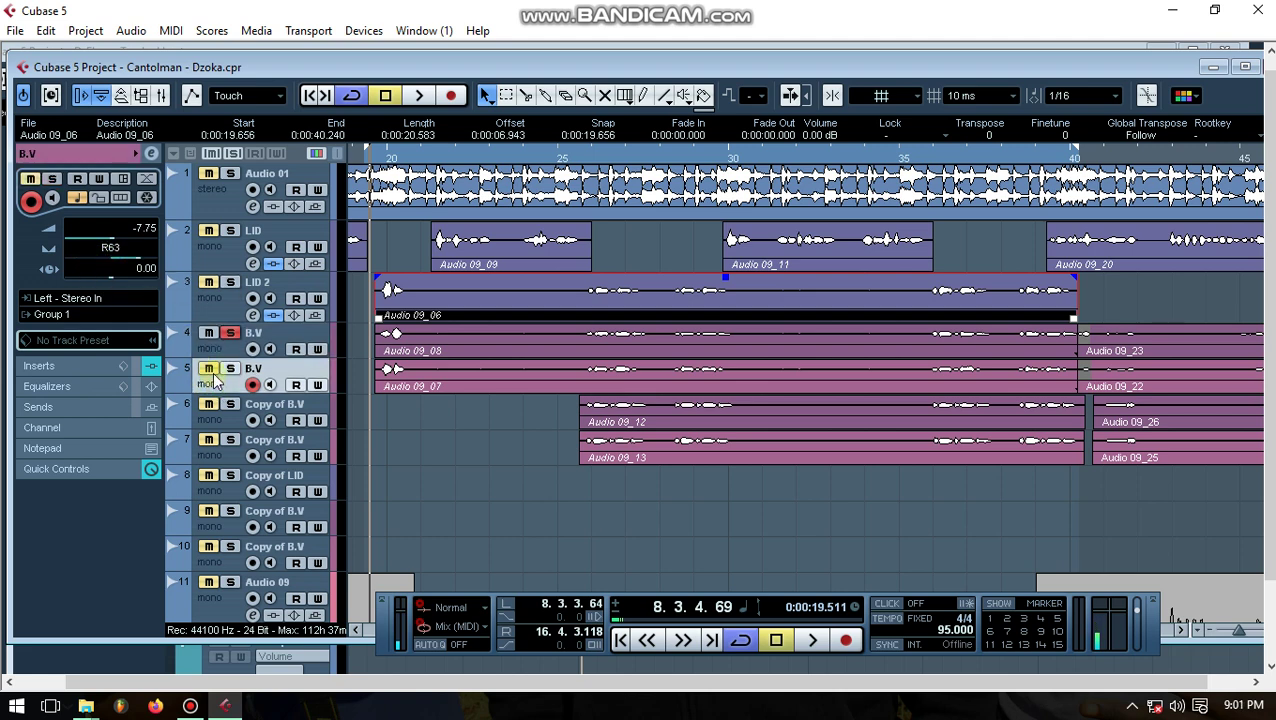
left_click(121, 245)
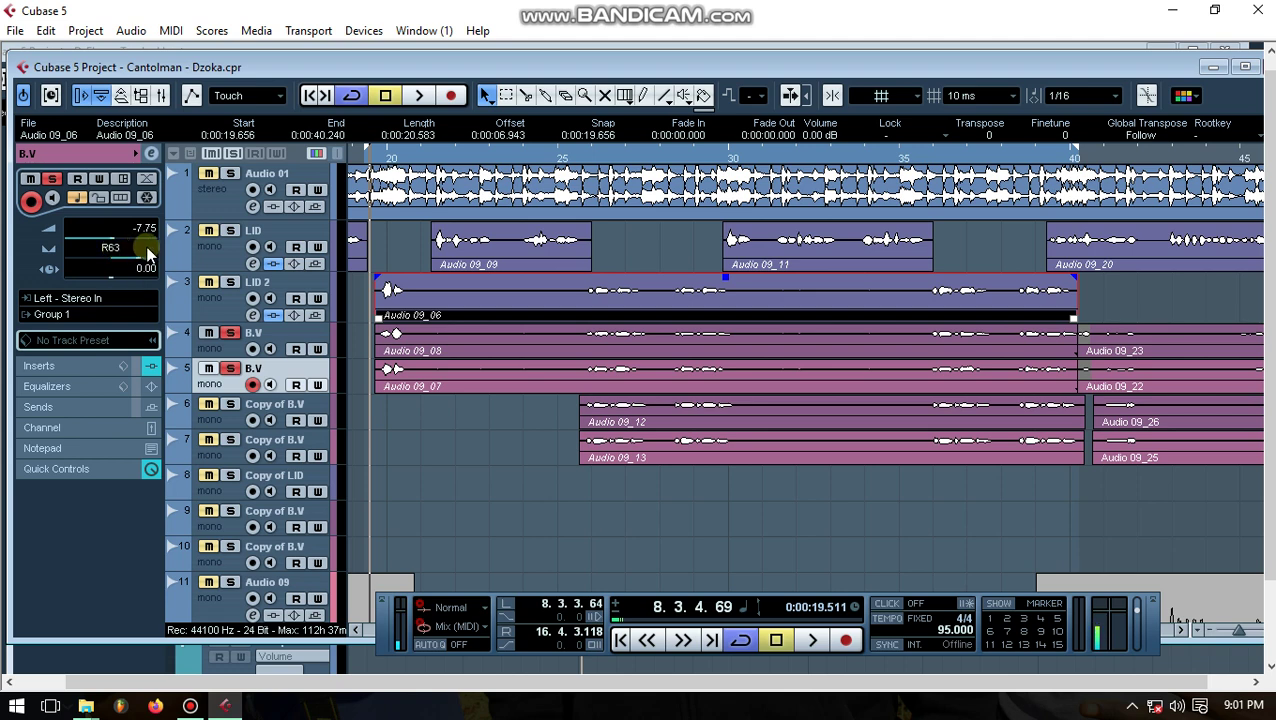
Make both B.V tracks (L63 and R63) taller
left_click(215, 348)
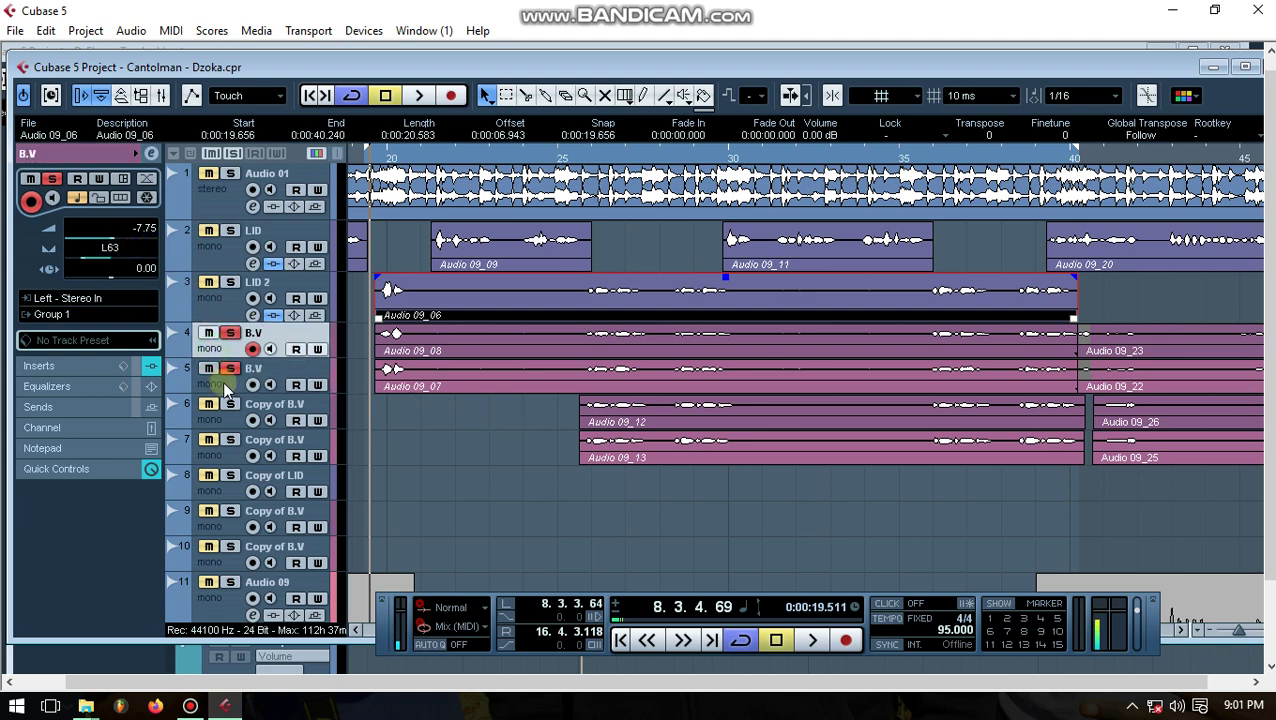
left_click(223, 391)
left_click_drag(228, 393, 228, 421)
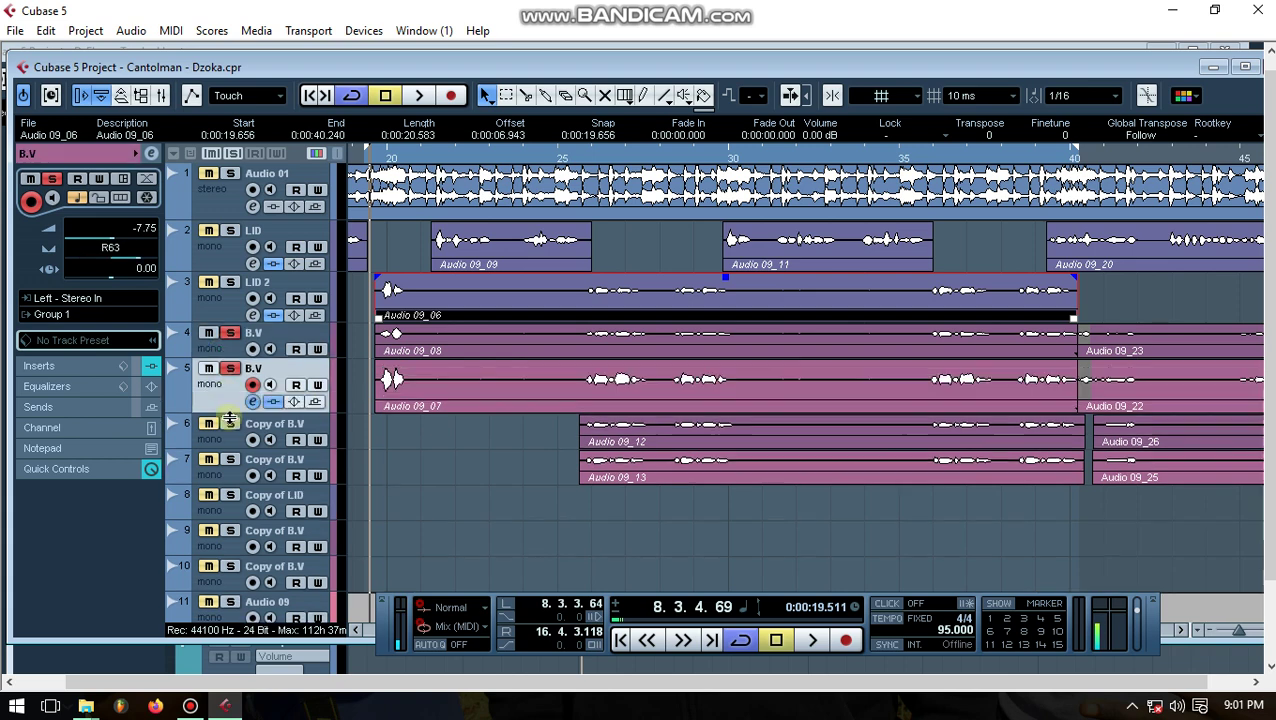
left_click_drag(213, 357, 213, 393)
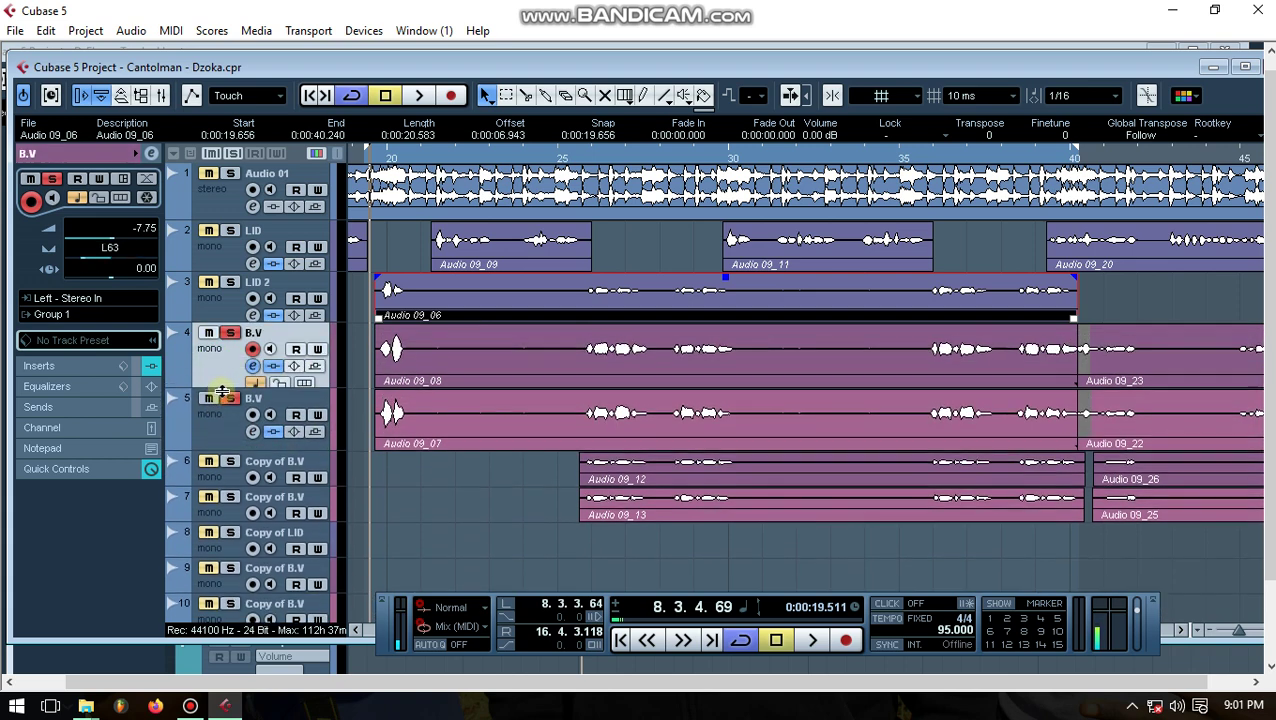
Solo both Copy of B.V tracks and open the B.V channel settings
left_click(704, 508)
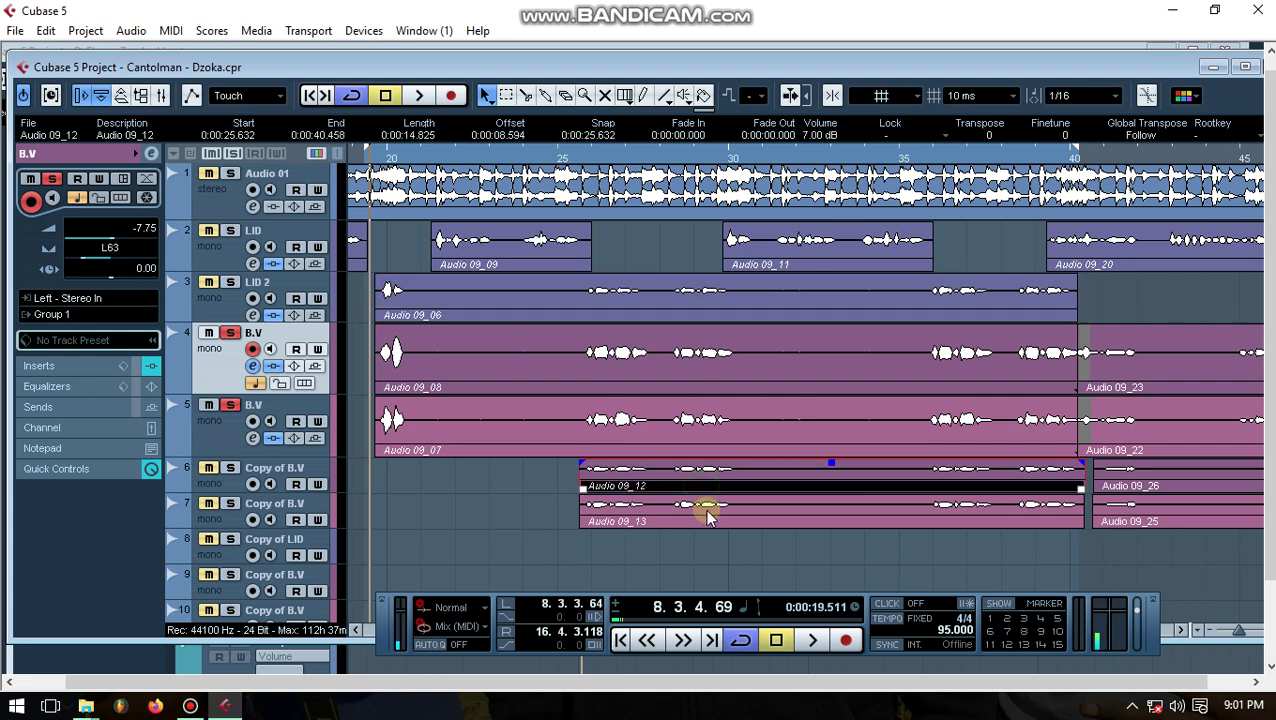
left_click(668, 476)
left_click(686, 512)
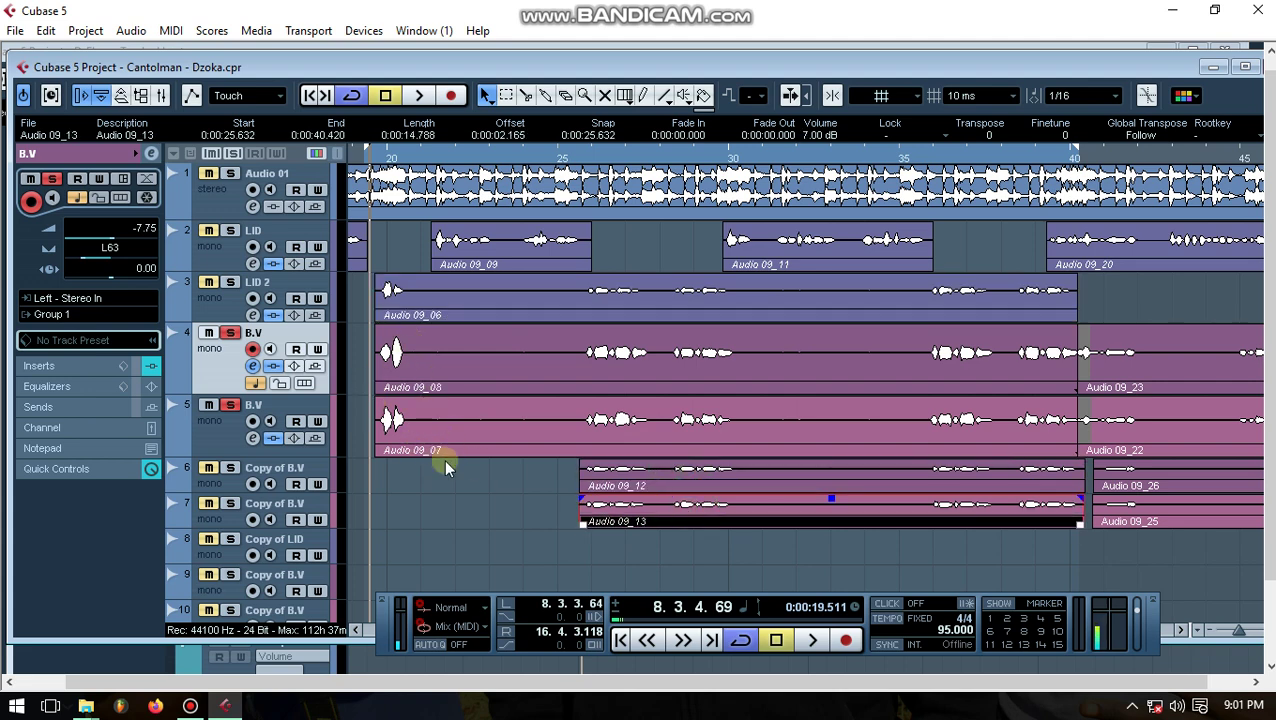
left_click(230, 468)
left_click(230, 503)
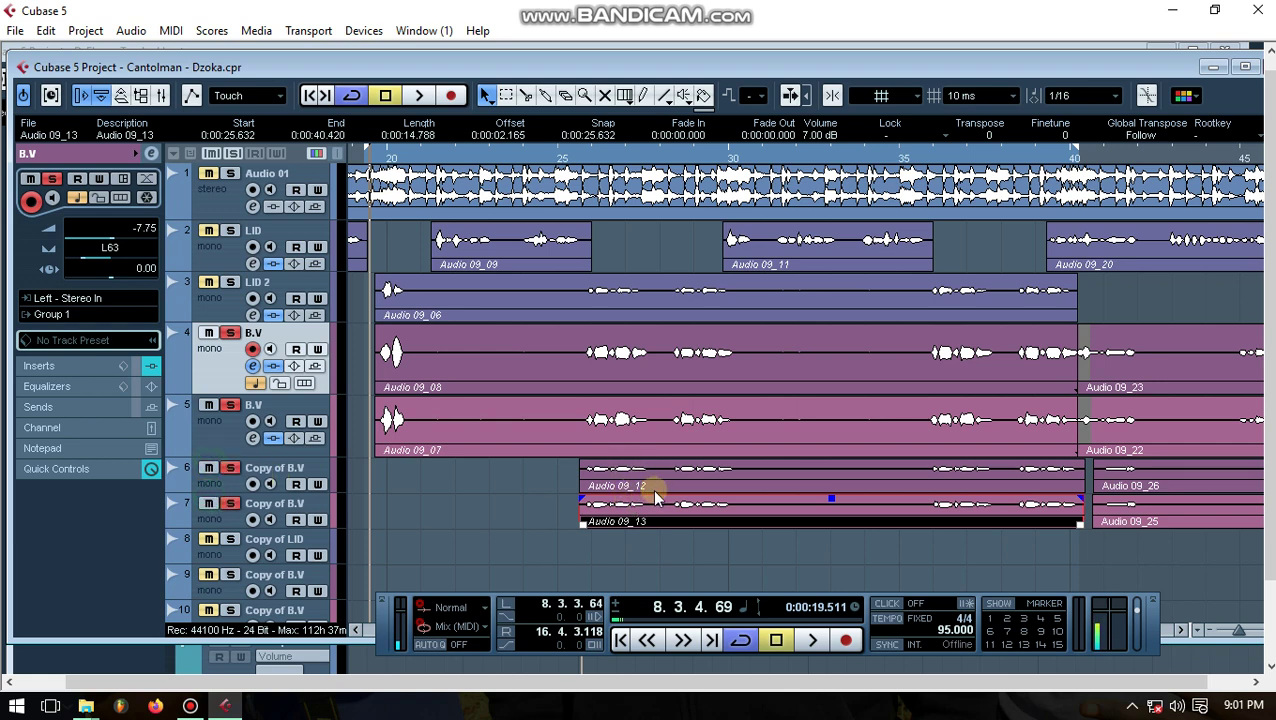
left_click(208, 363)
Open the B.V channel settings and its first-insert Pro-Q equaliser
left_click(256, 367)
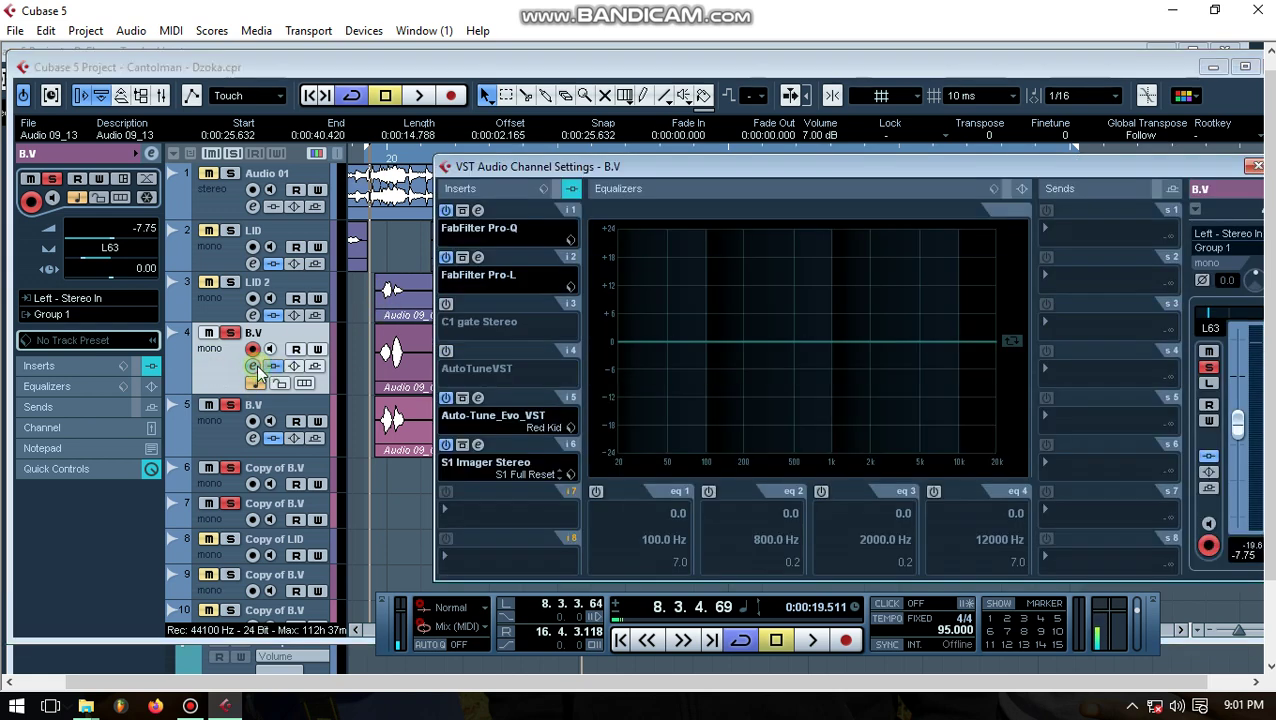
mouse_move(588, 167)
left_mouse_down()
mouse_move(598, 277)
mouse_move(631, 188)
left_mouse_up()
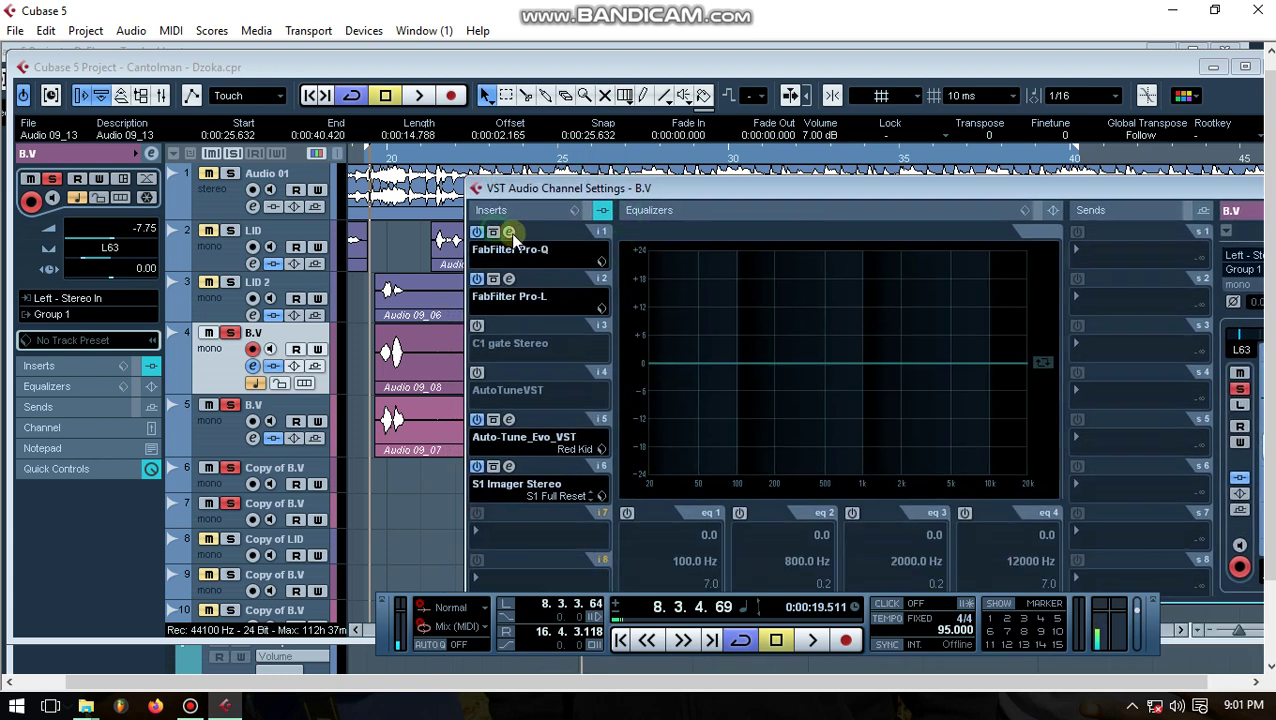
left_click(509, 232)
left_click(436, 388)
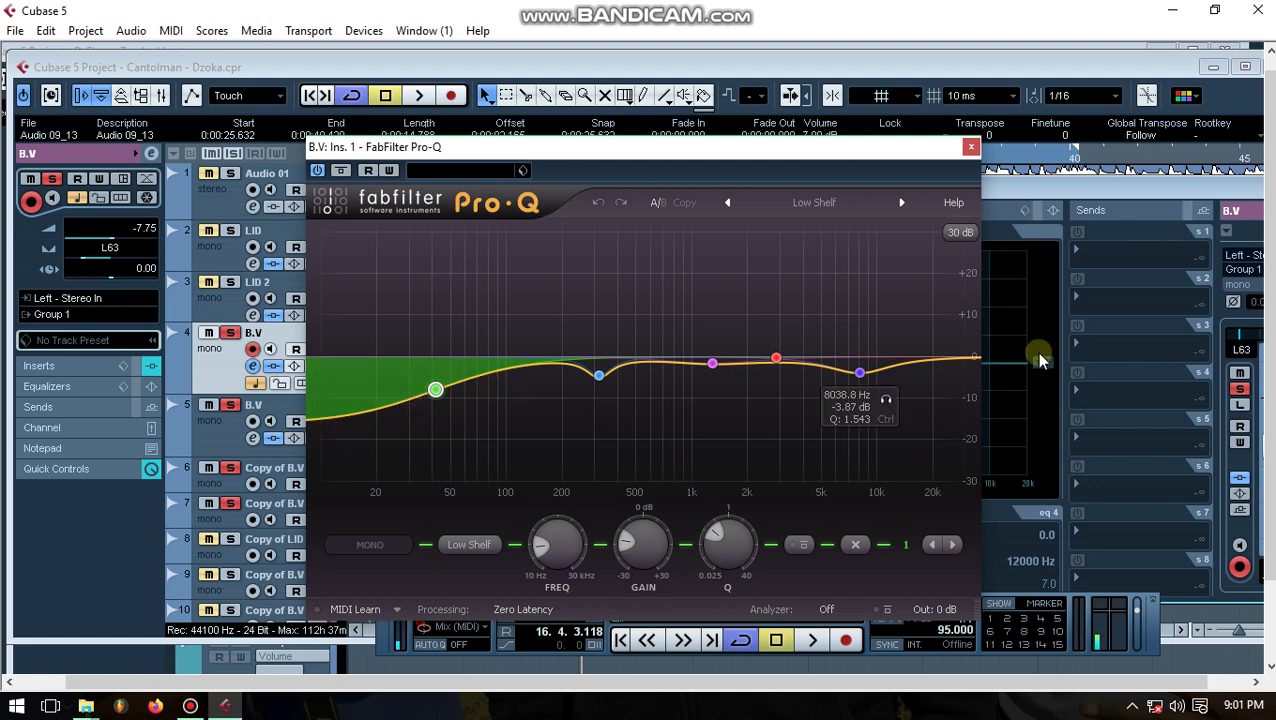
Review Pro-Q's 8 kHz cut band and the Pro-L limiter's 2.8 dB gain
left_click(859, 373)
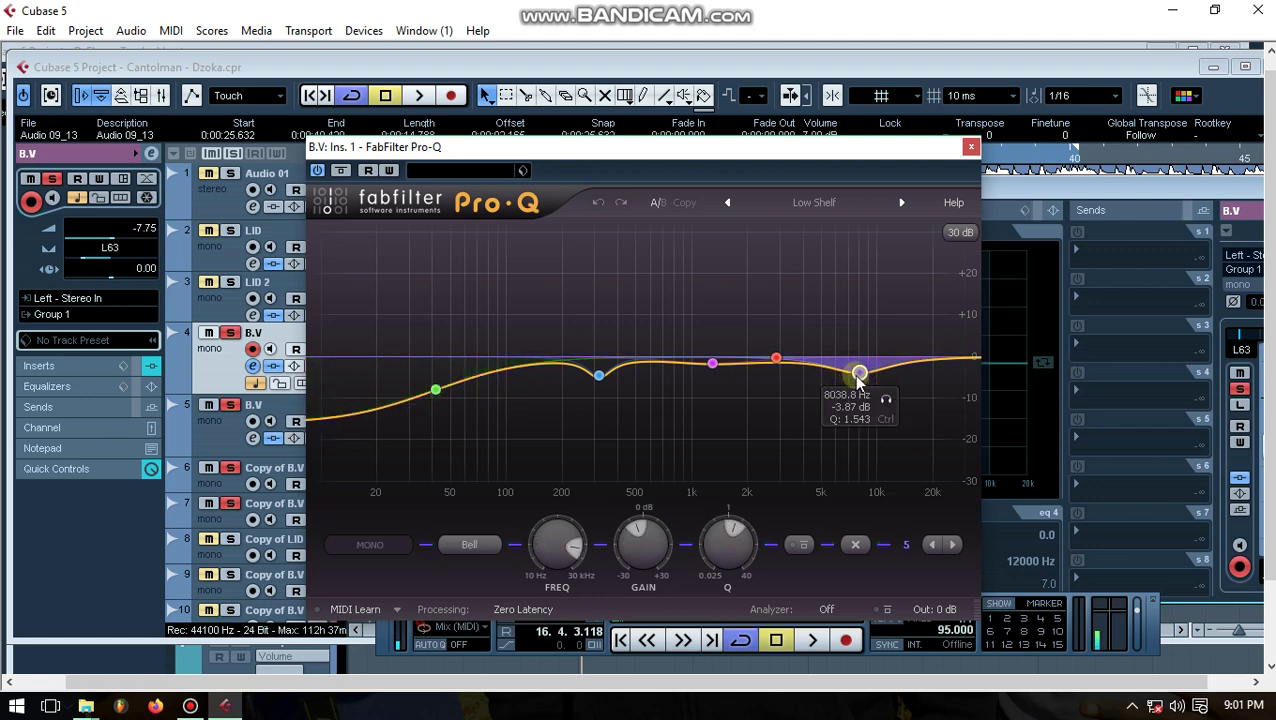
left_click(970, 147)
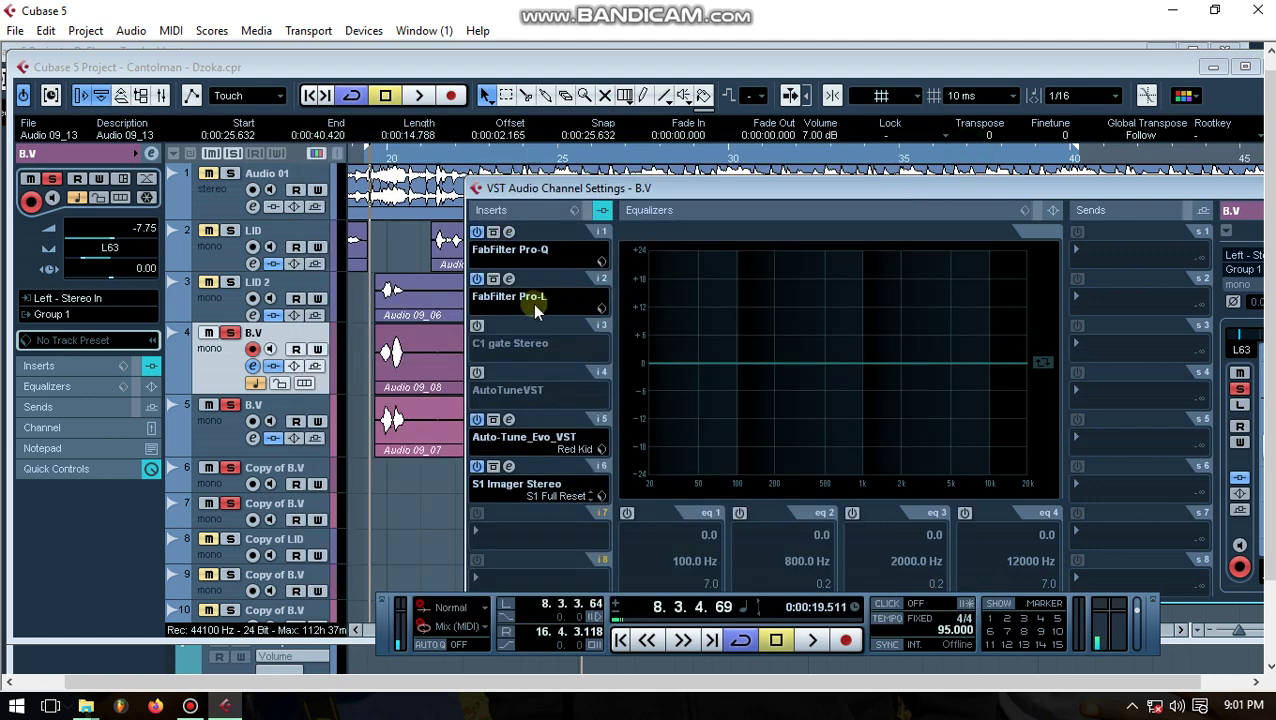
left_click(509, 280)
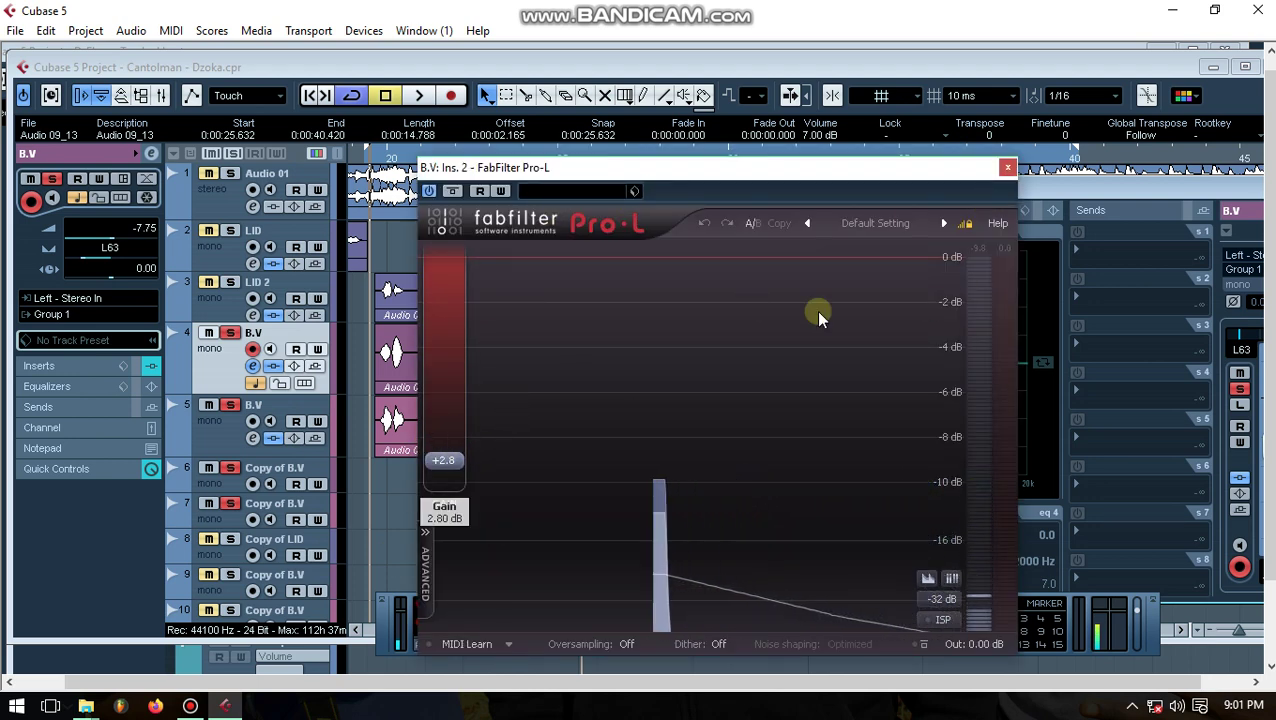
left_click(1007, 168)
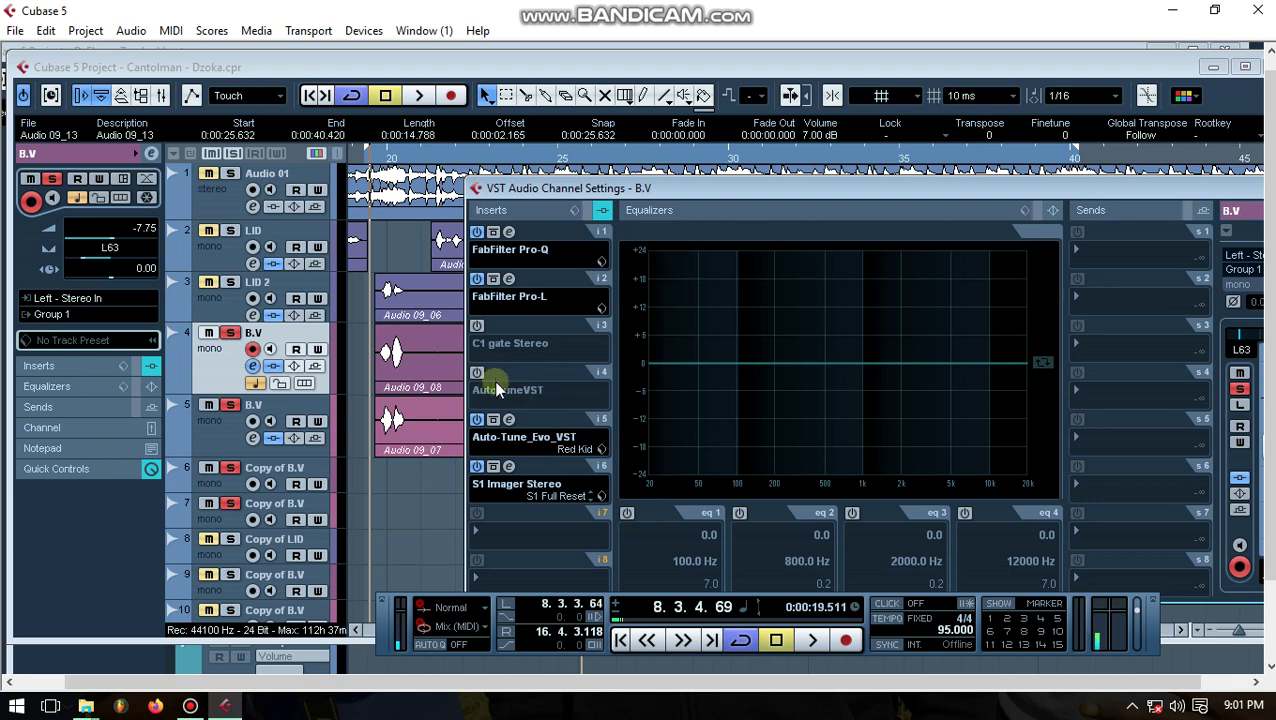
Enable the C1 gate on insert 3 and lower its close threshold slightly
left_click(479, 325)
left_click(509, 327)
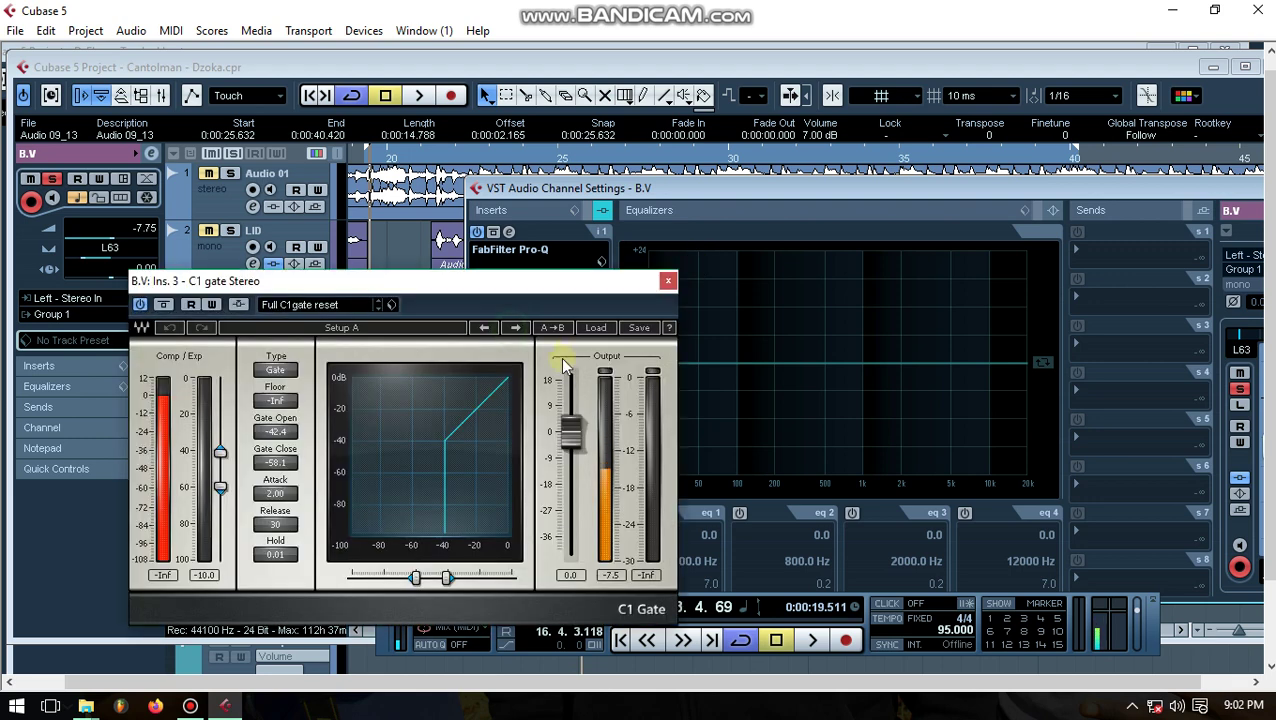
left_click_drag(553, 292, 714, 242)
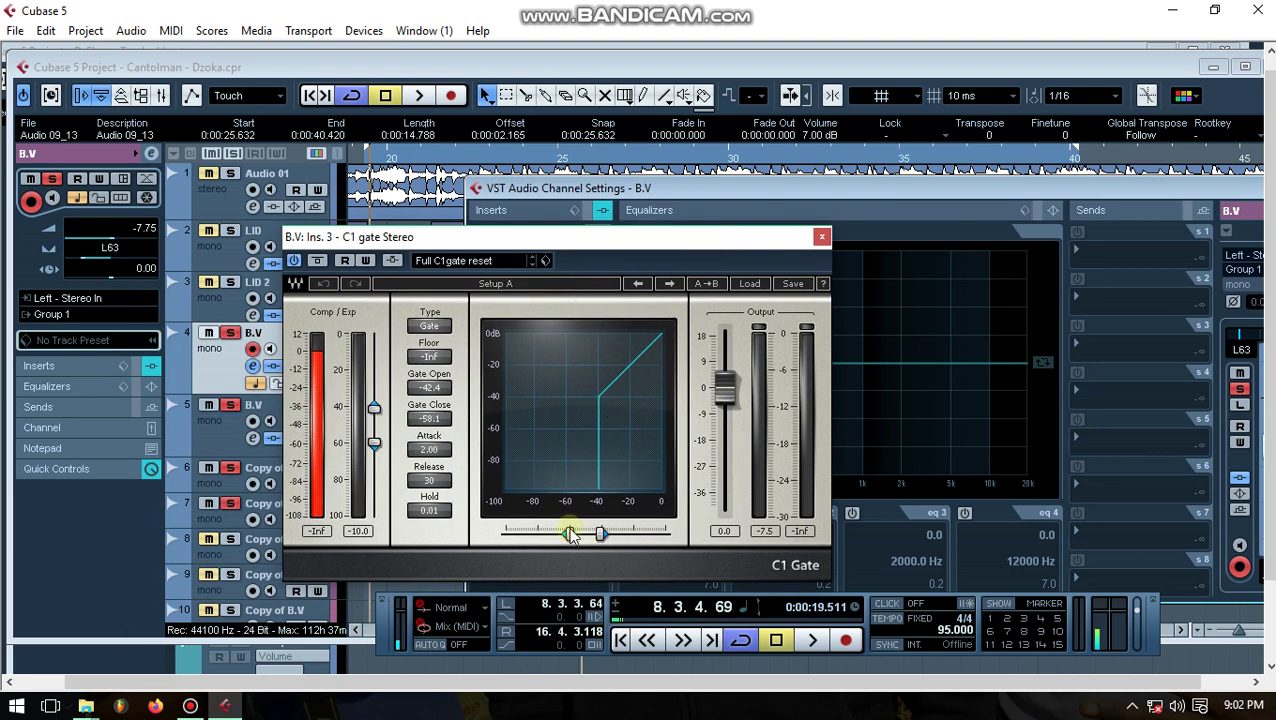
left_click_drag(569, 533, 610, 536)
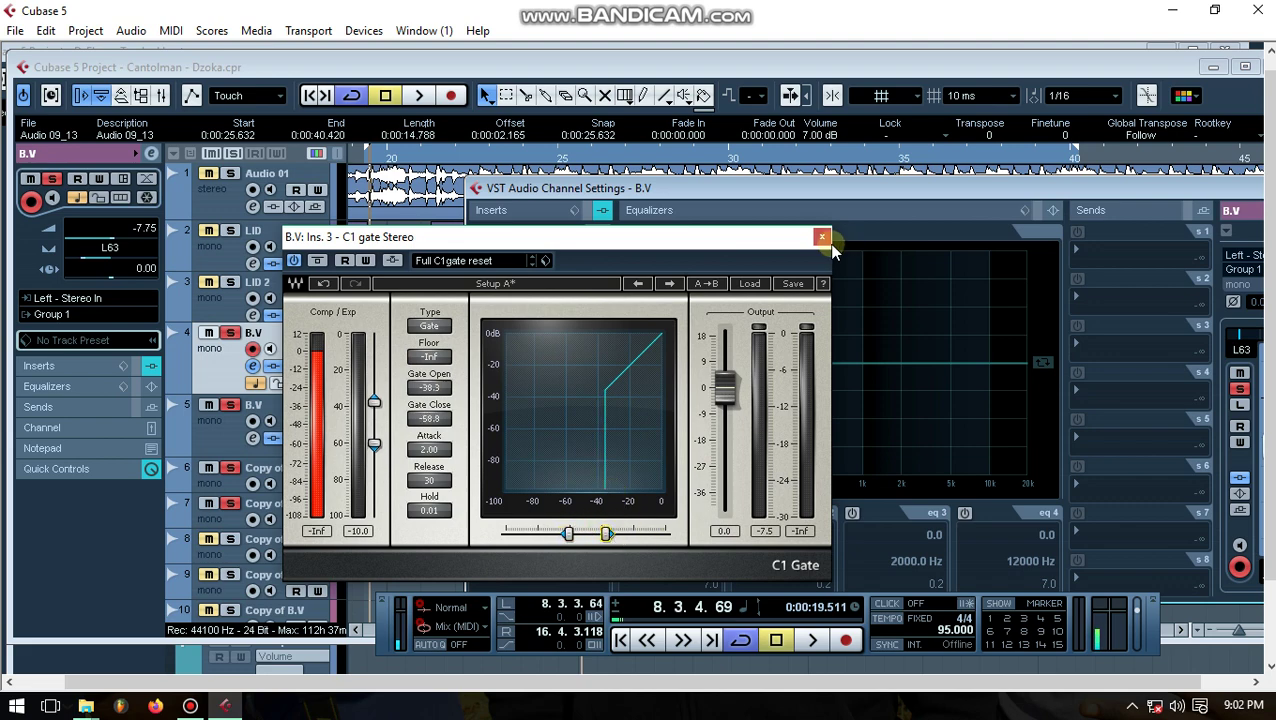
left_click(822, 237)
Check the Auto-Tune Evo settings, then bring up the S1 Imager at 1.40 width
left_click(506, 422)
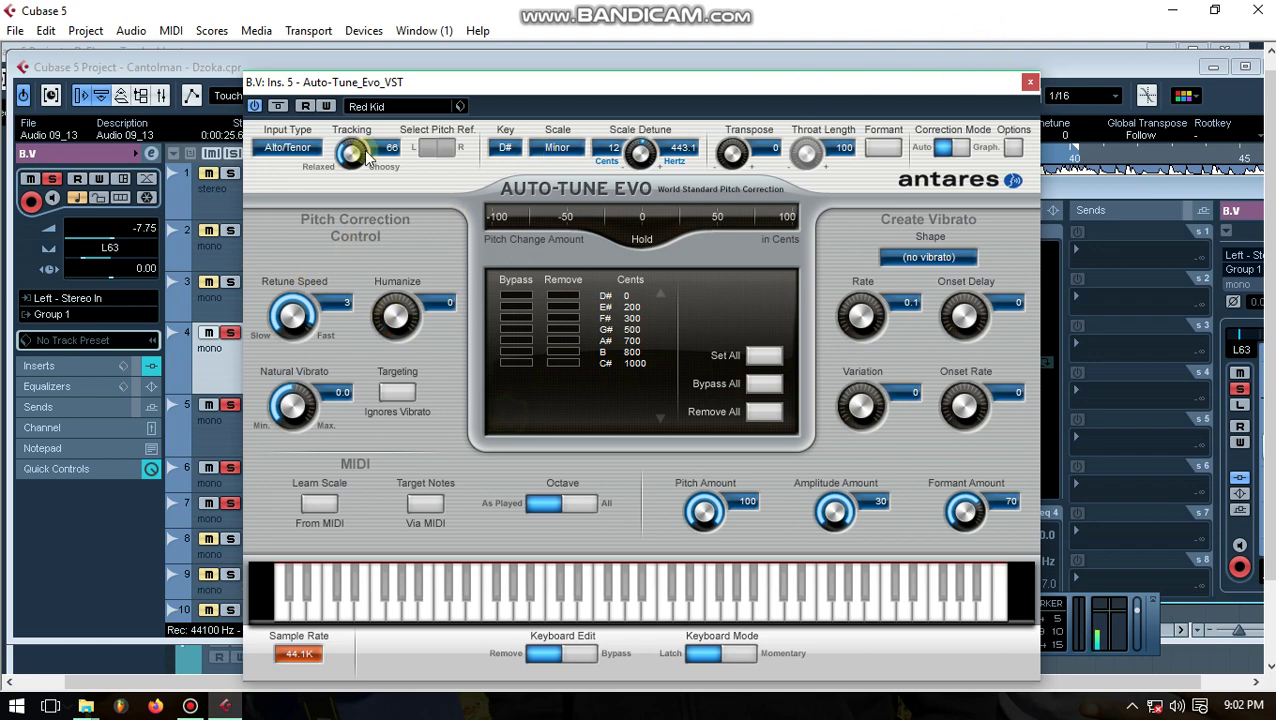
left_click(1030, 82)
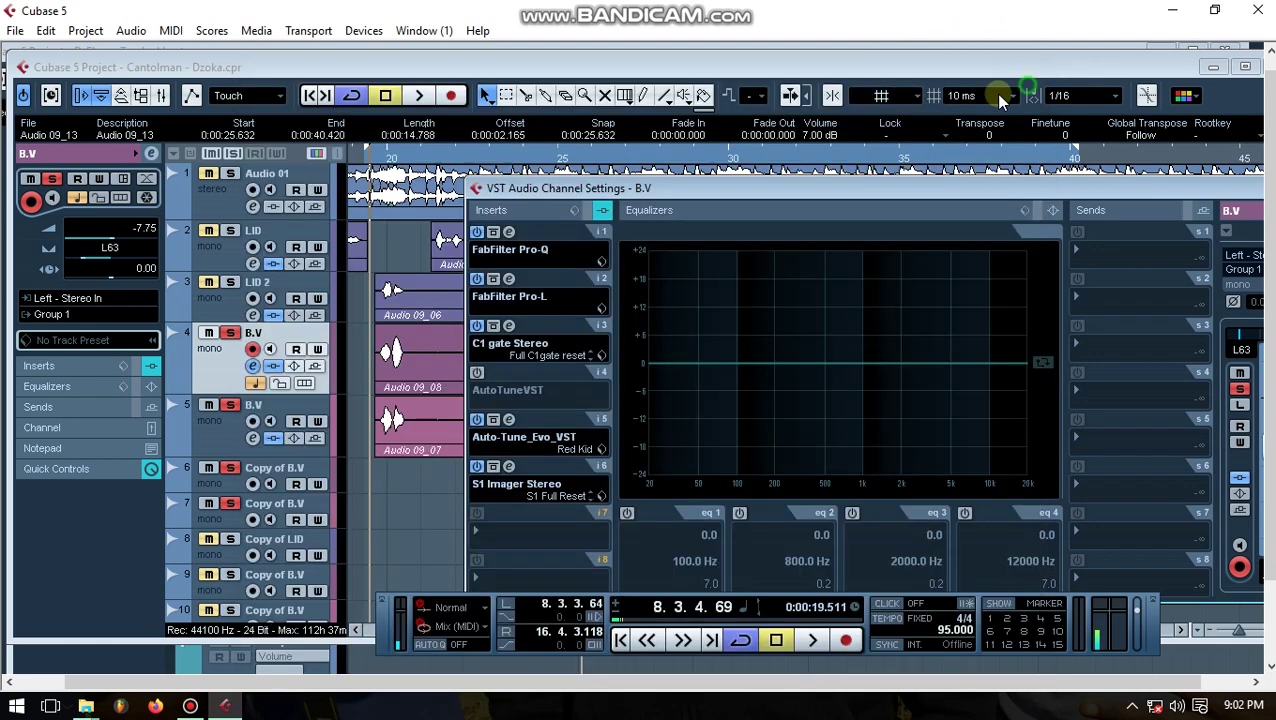
left_click(510, 469)
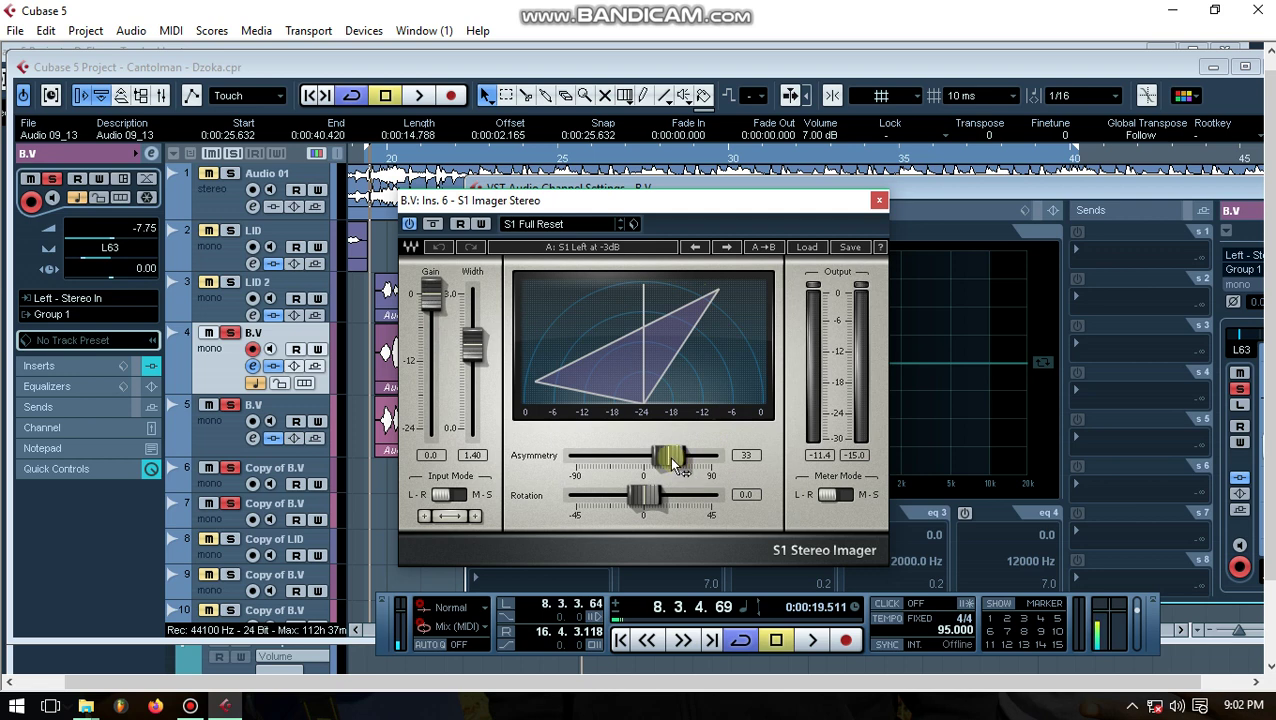
Set the S1 Imager asymmetry to about 33
left_click(758, 453)
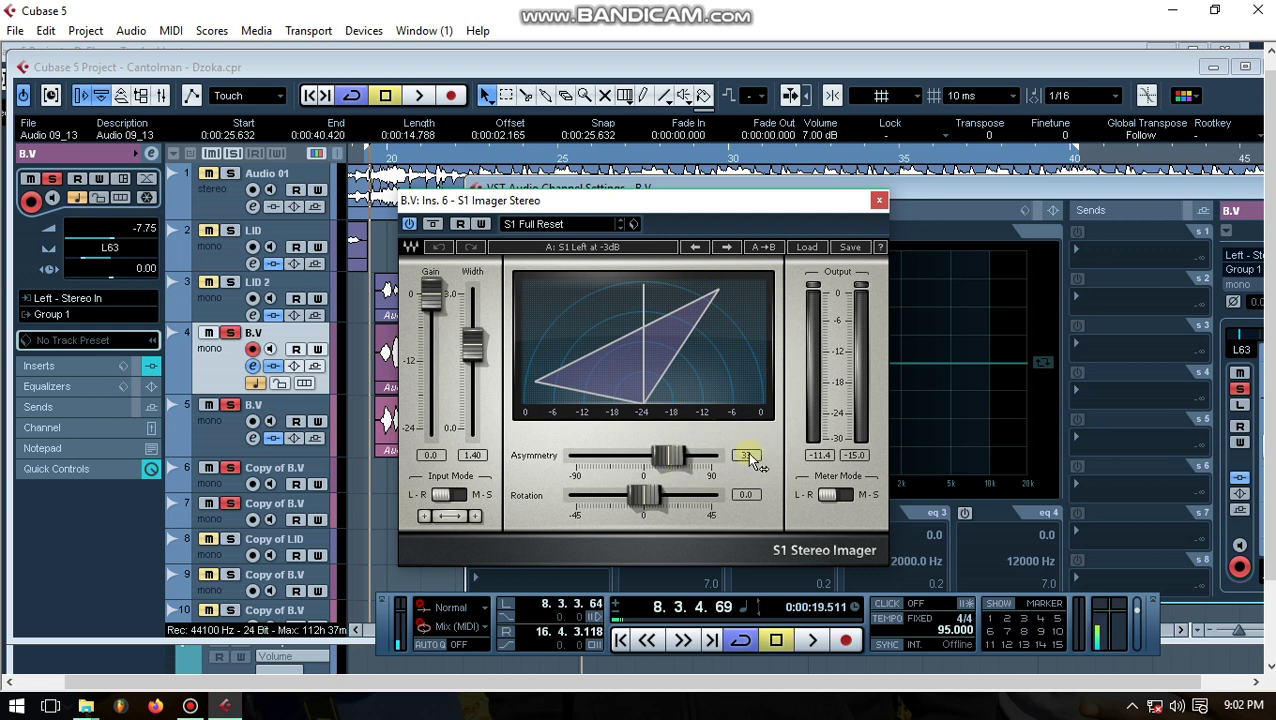
left_click_drag(762, 462, 765, 400)
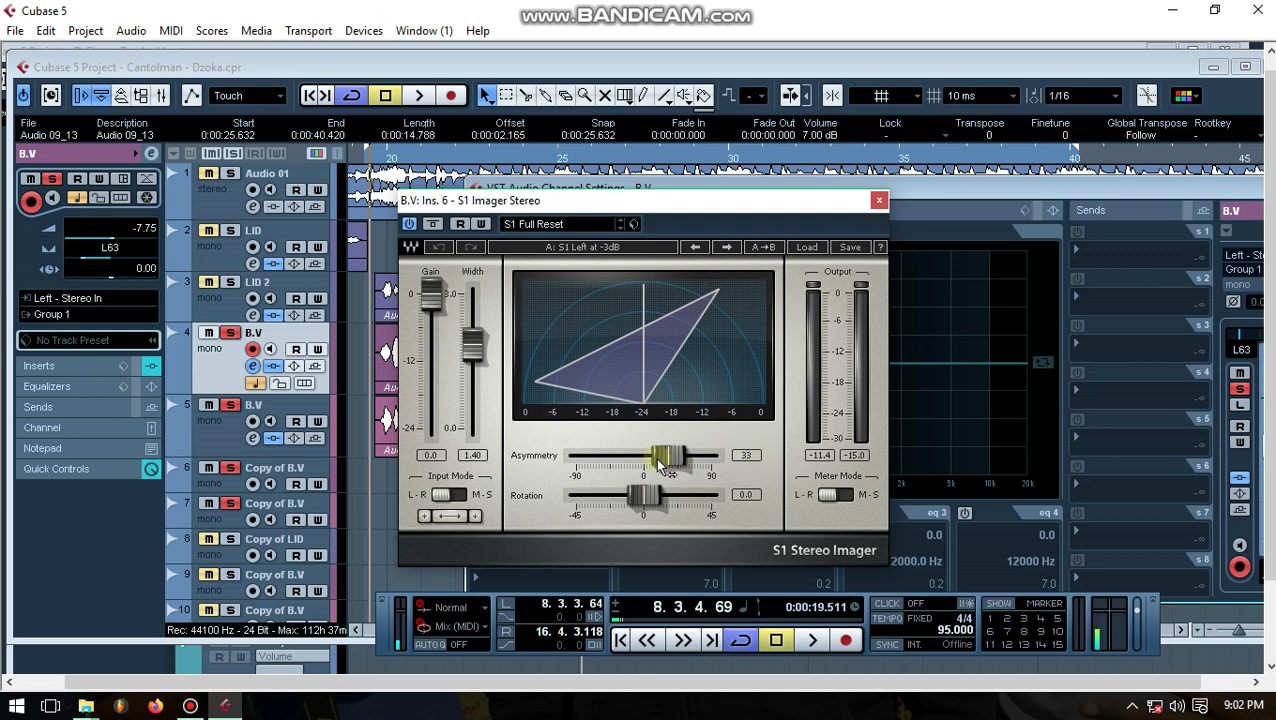
left_click_drag(699, 456, 670, 456)
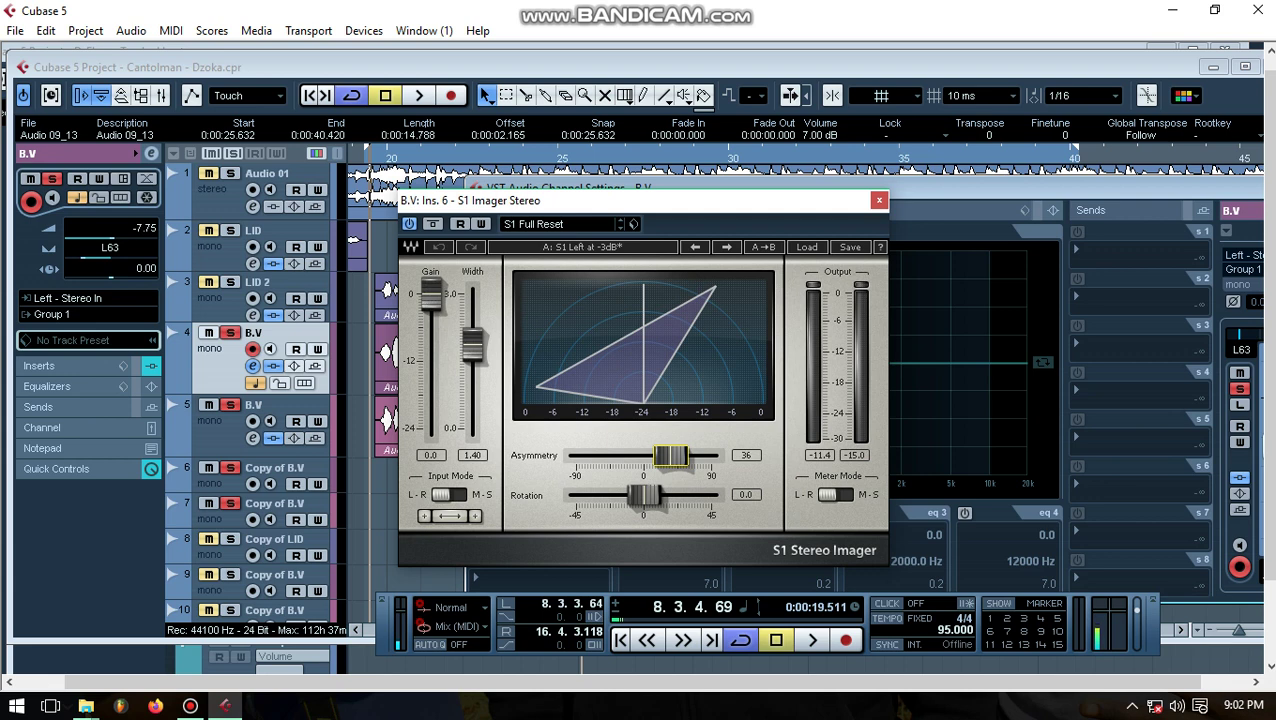
left_click_drag(670, 456, 667, 456)
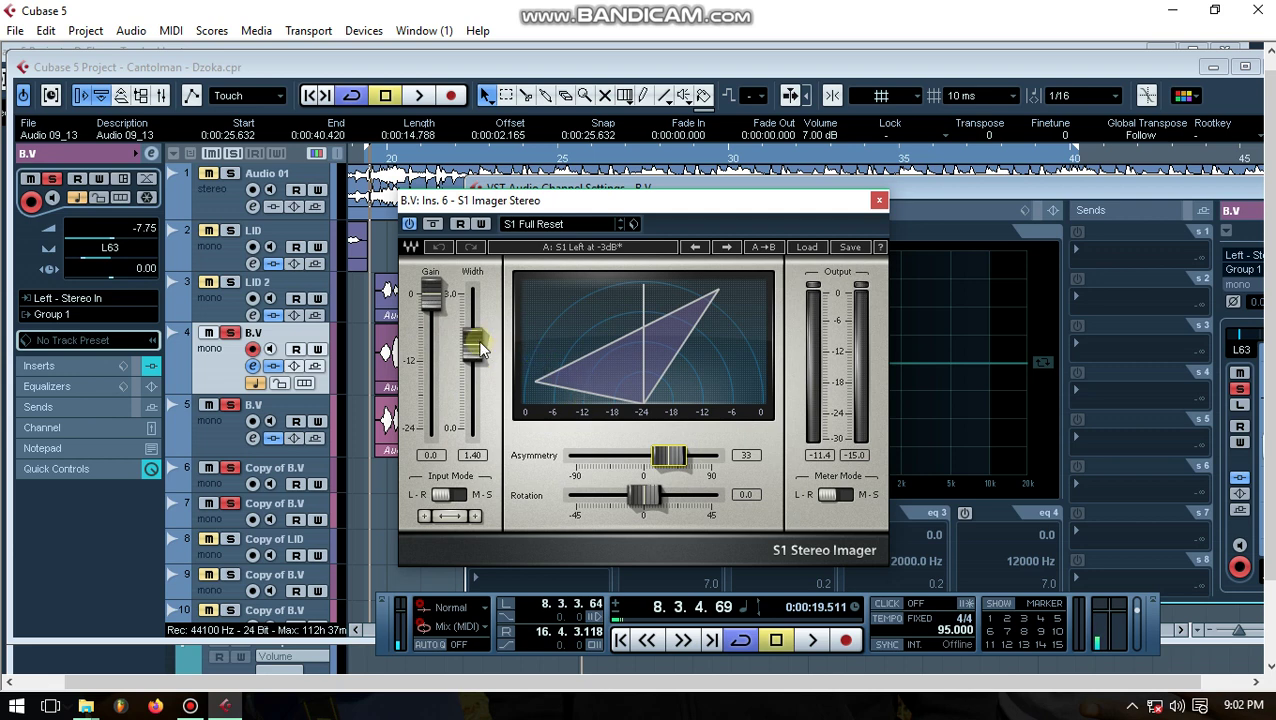
During playback, sweep the imager width up to 3.00, then settle it at 1.49
left_click_drag(473, 343, 473, 330)
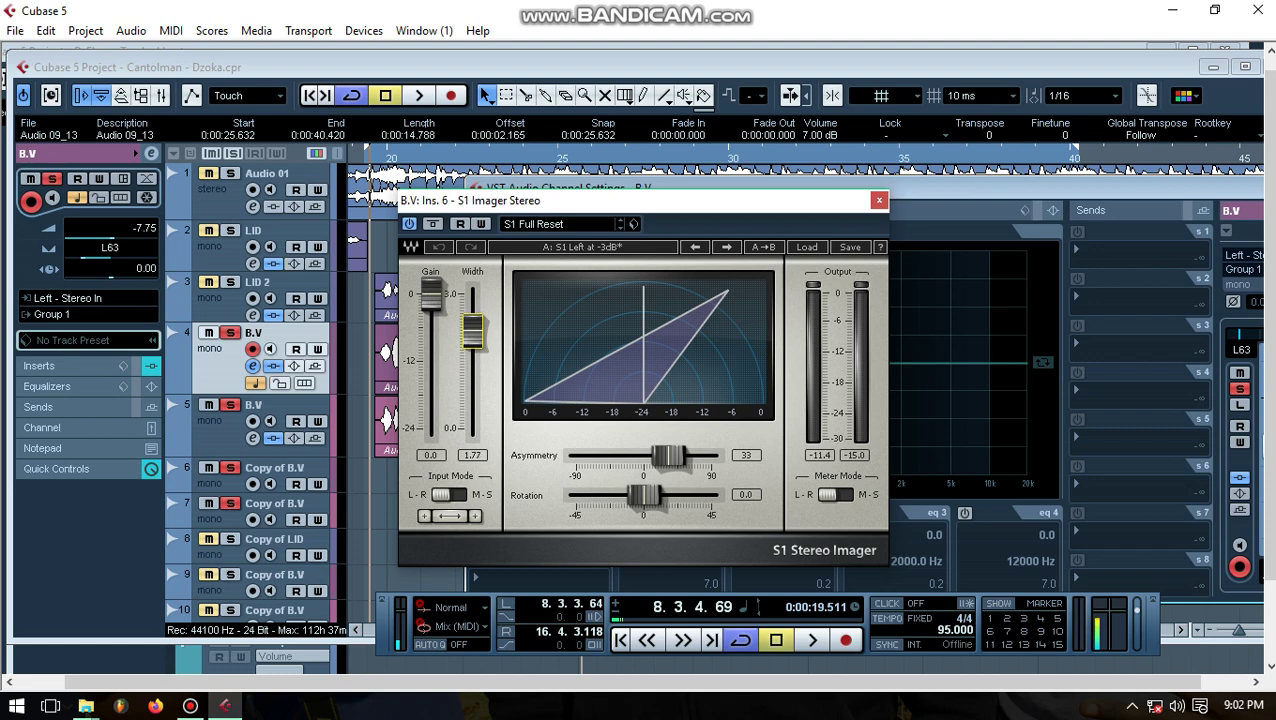
left_click(419, 95)
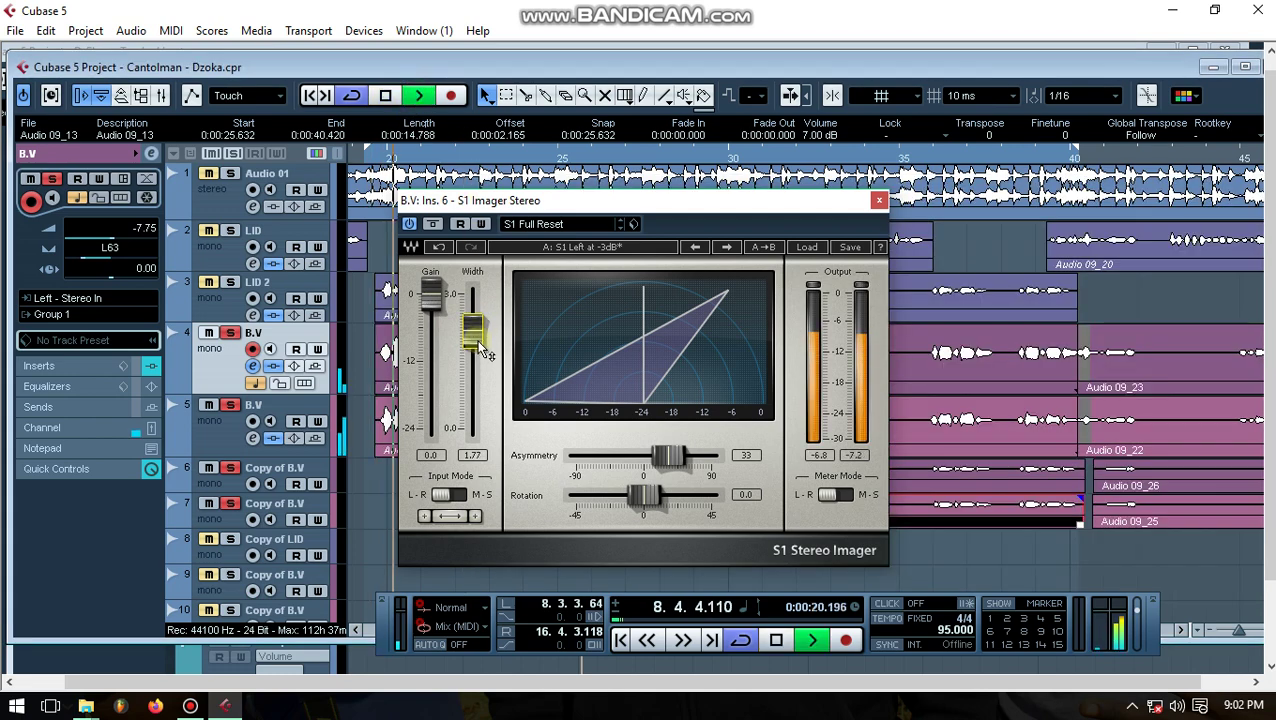
left_click_drag(477, 339, 480, 303)
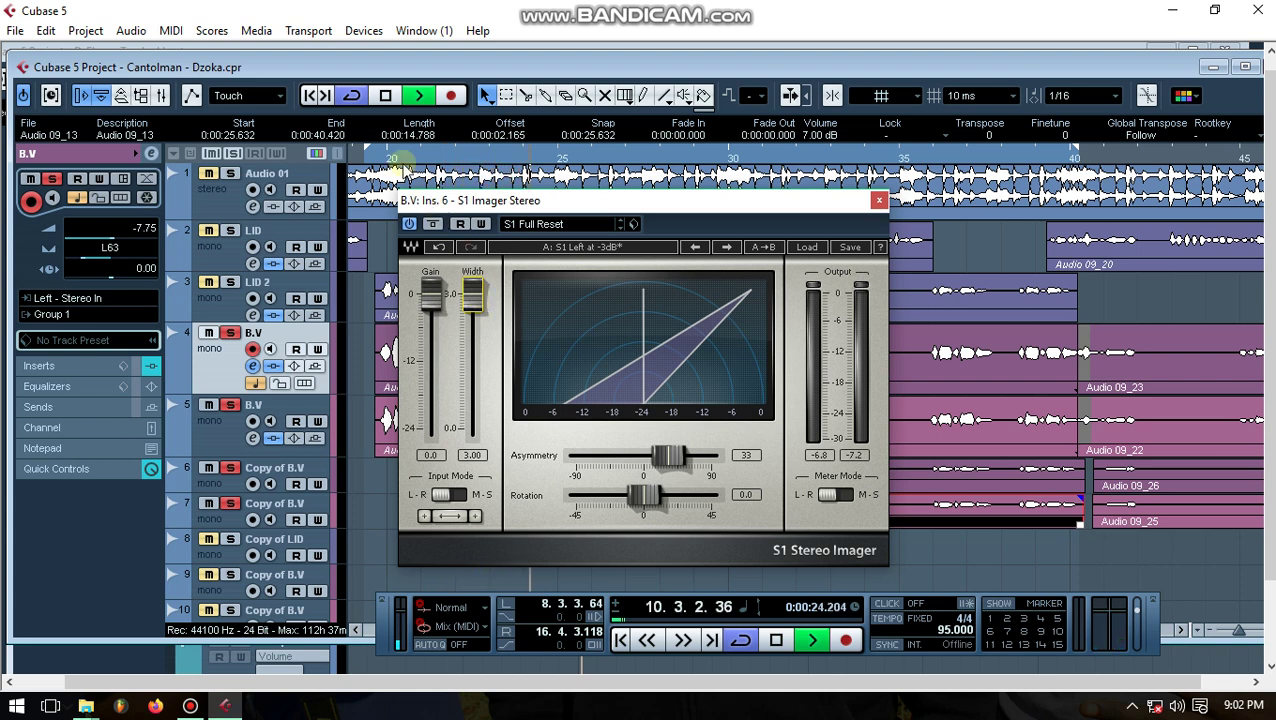
left_click(358, 157)
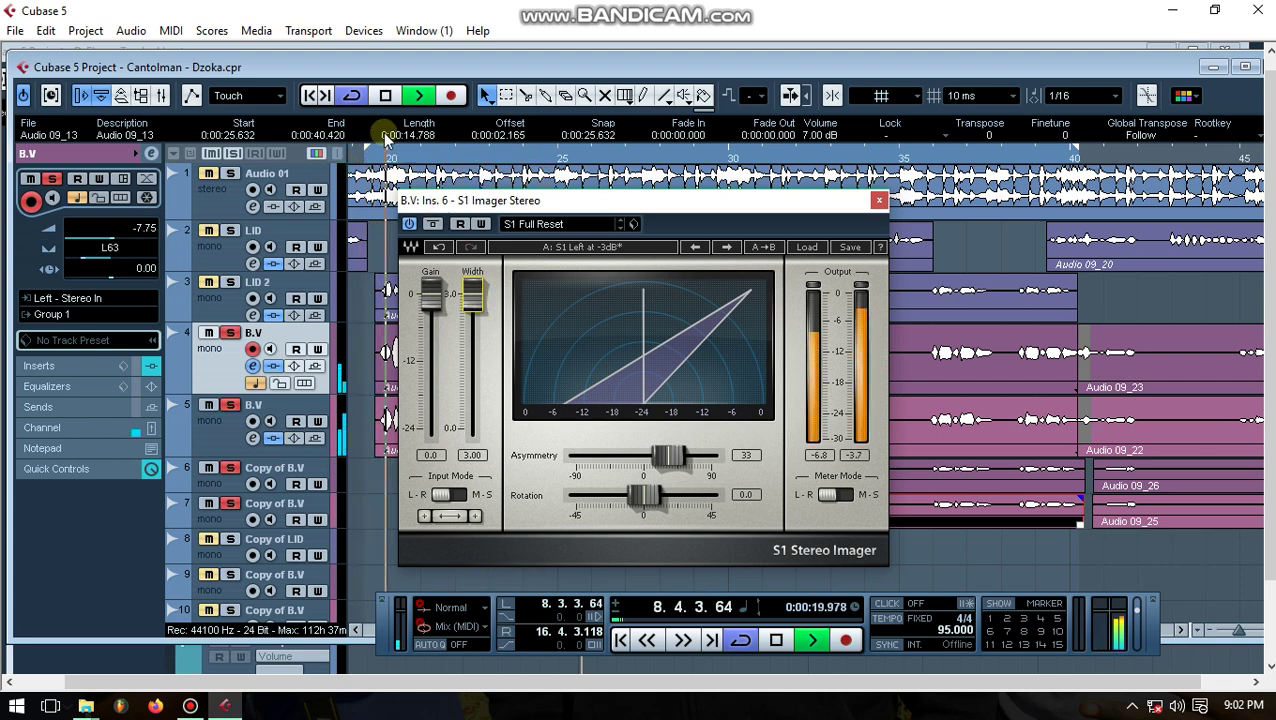
key("space")
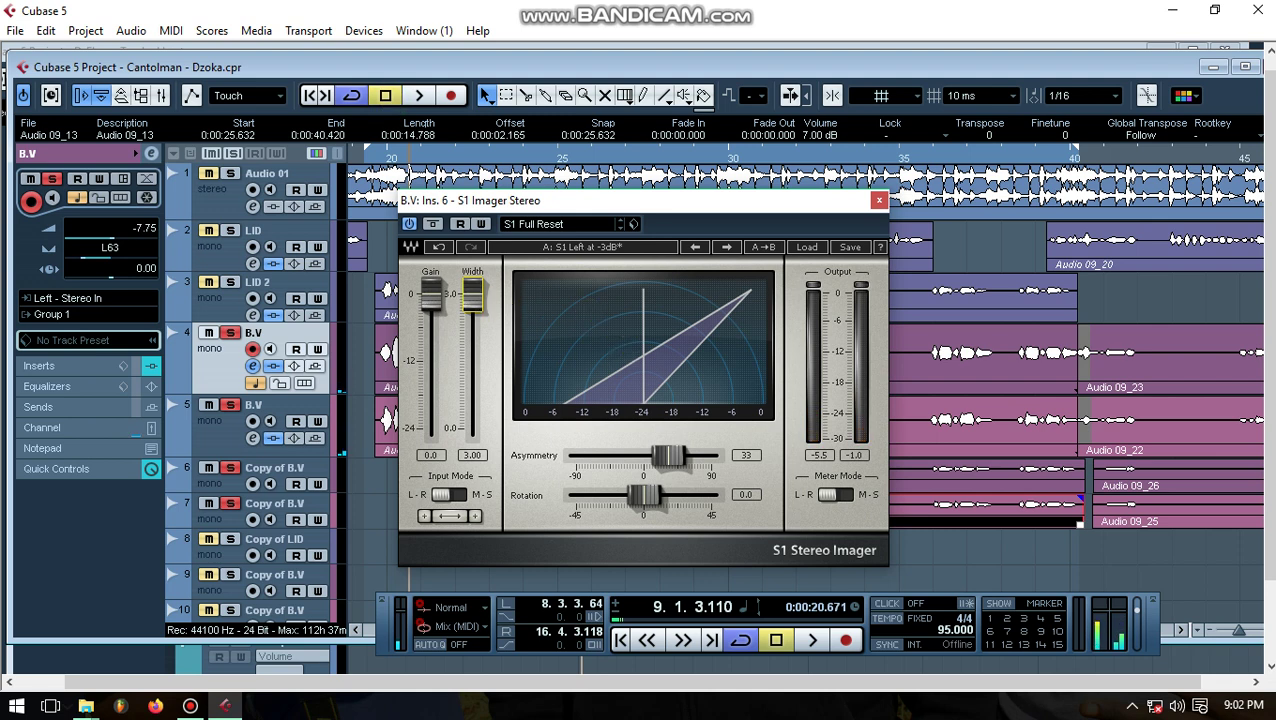
left_click_drag(472, 295, 472, 341)
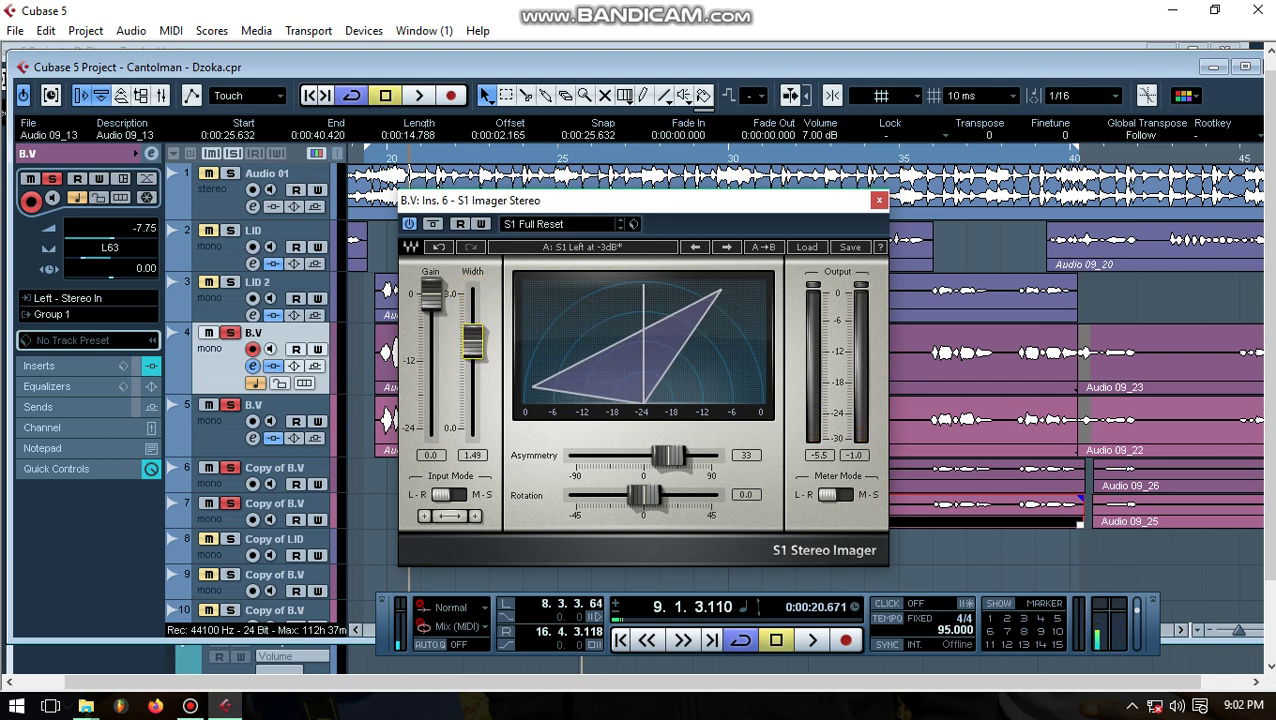
left_click(879, 201)
Open the channel settings of the second, R63-panned B.V track
left_click(228, 442)
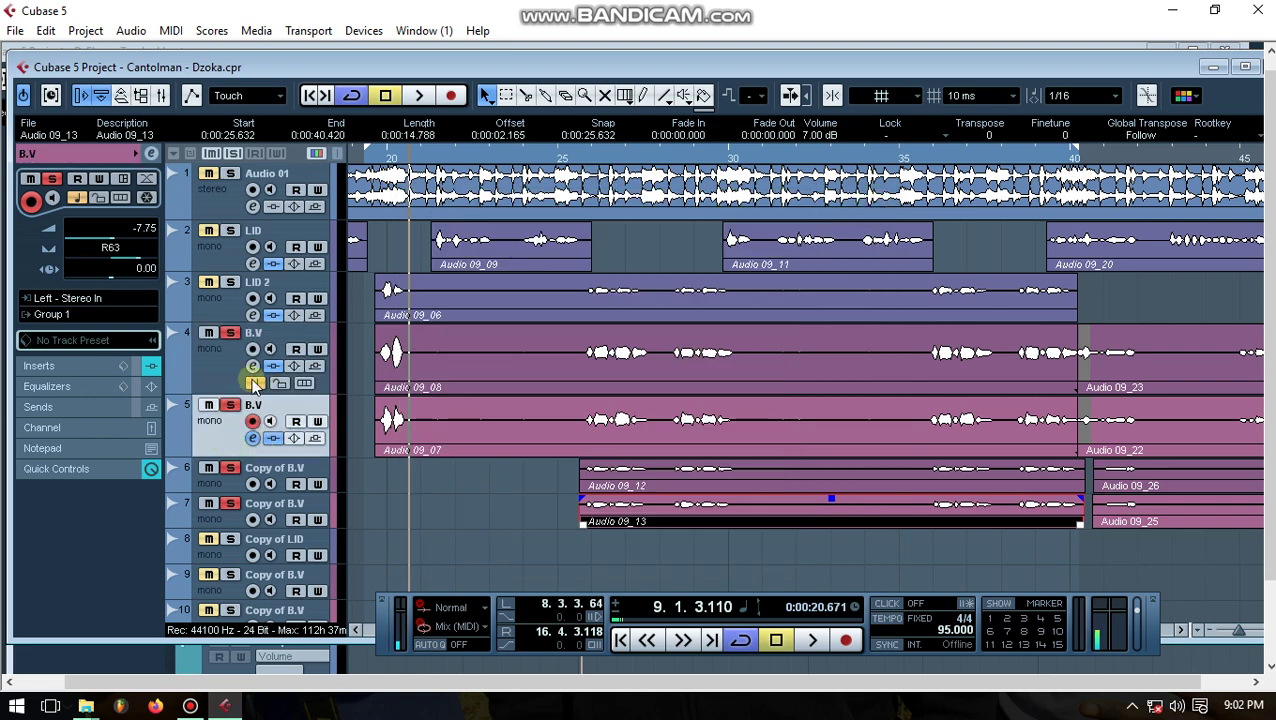
left_click(258, 372)
left_click(254, 367)
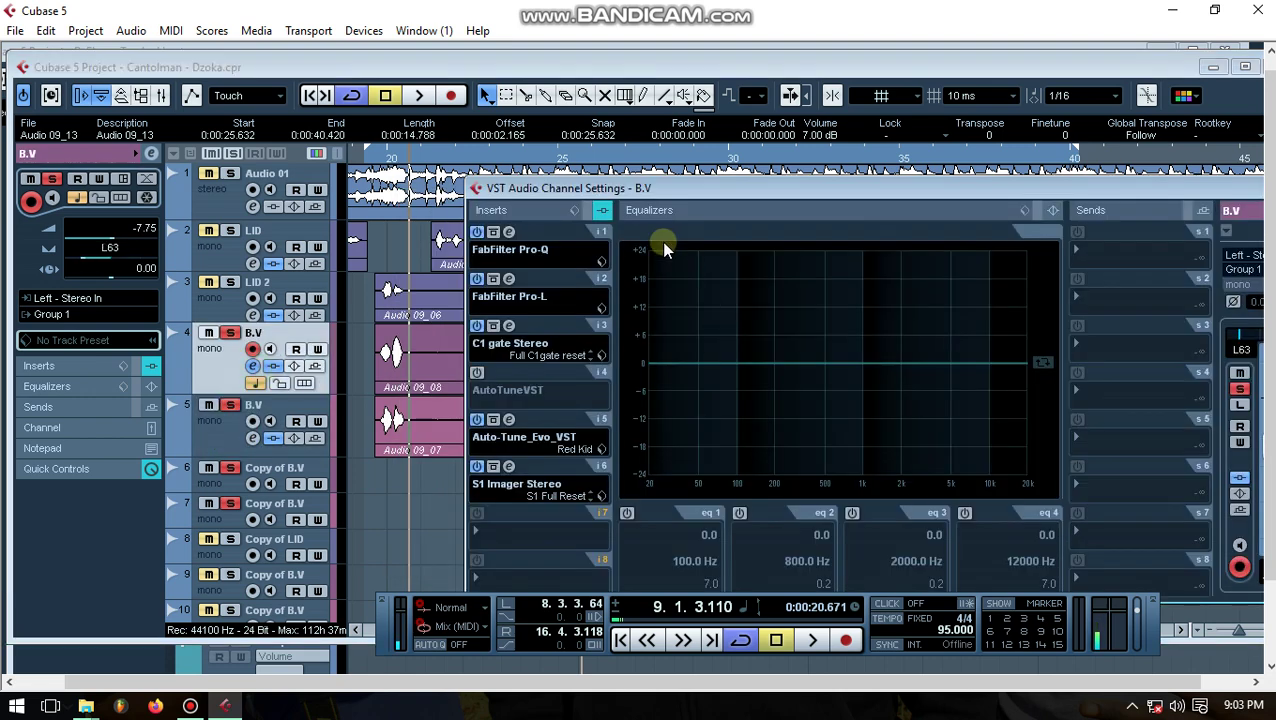
left_click(574, 210)
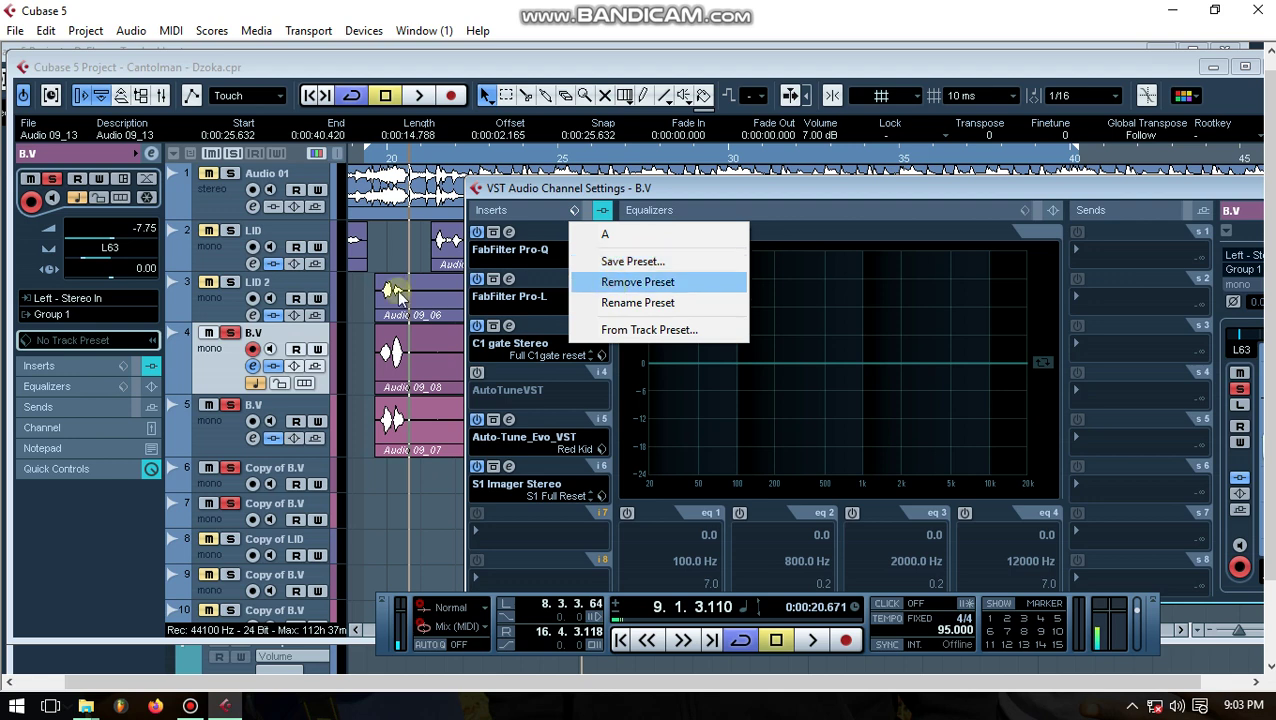
left_click(227, 420)
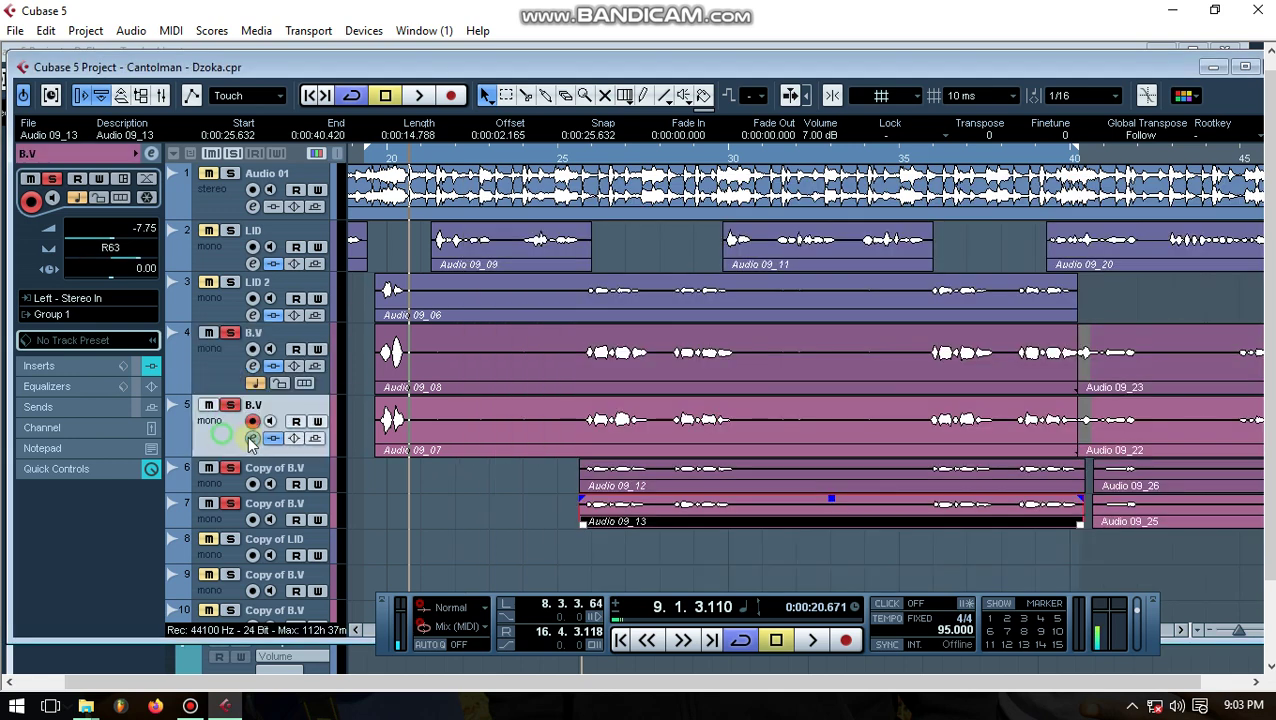
left_click(253, 439)
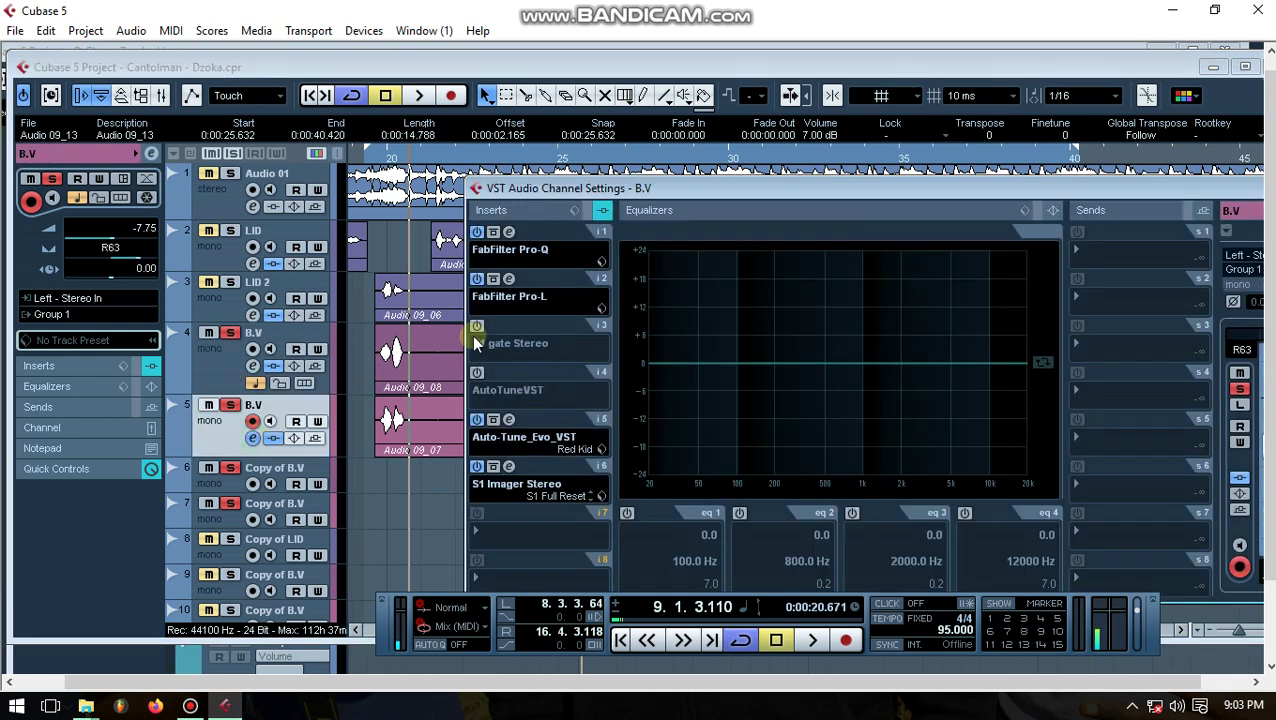
Set that track's S1 Imager asymmetry to -33 and close the plug-in
left_click(510, 467)
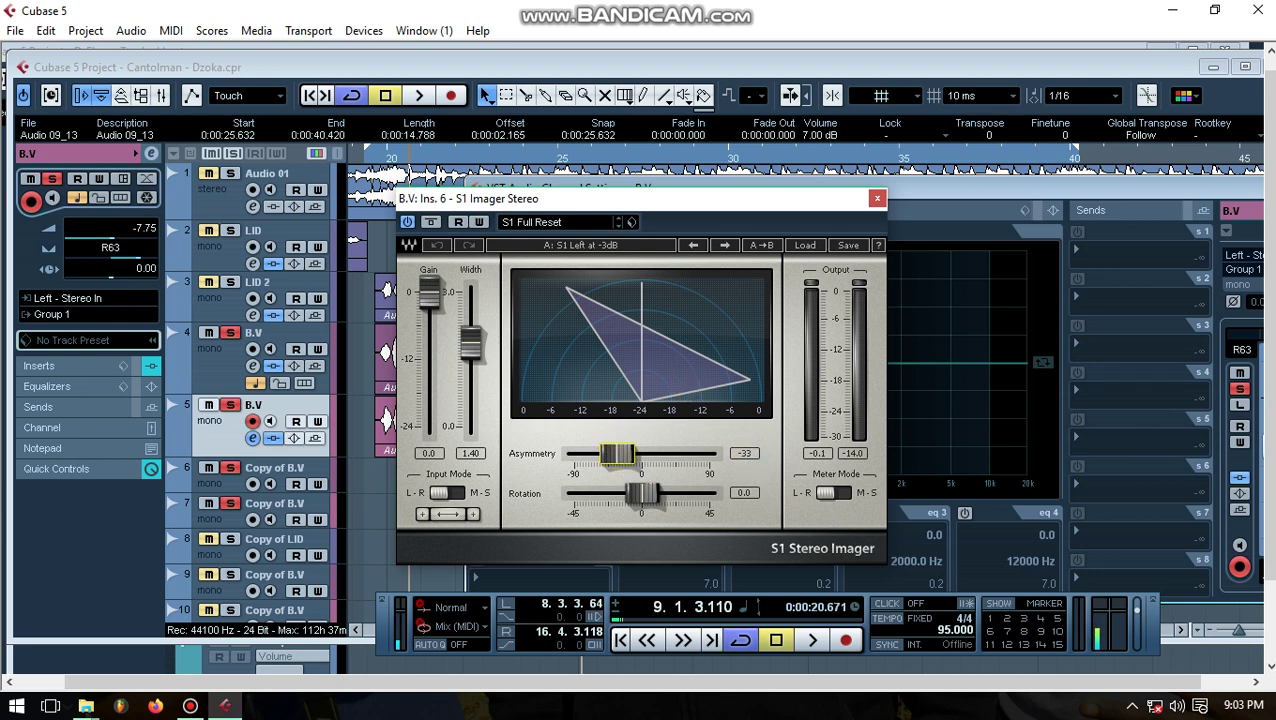
left_click_drag(620, 458, 678, 455)
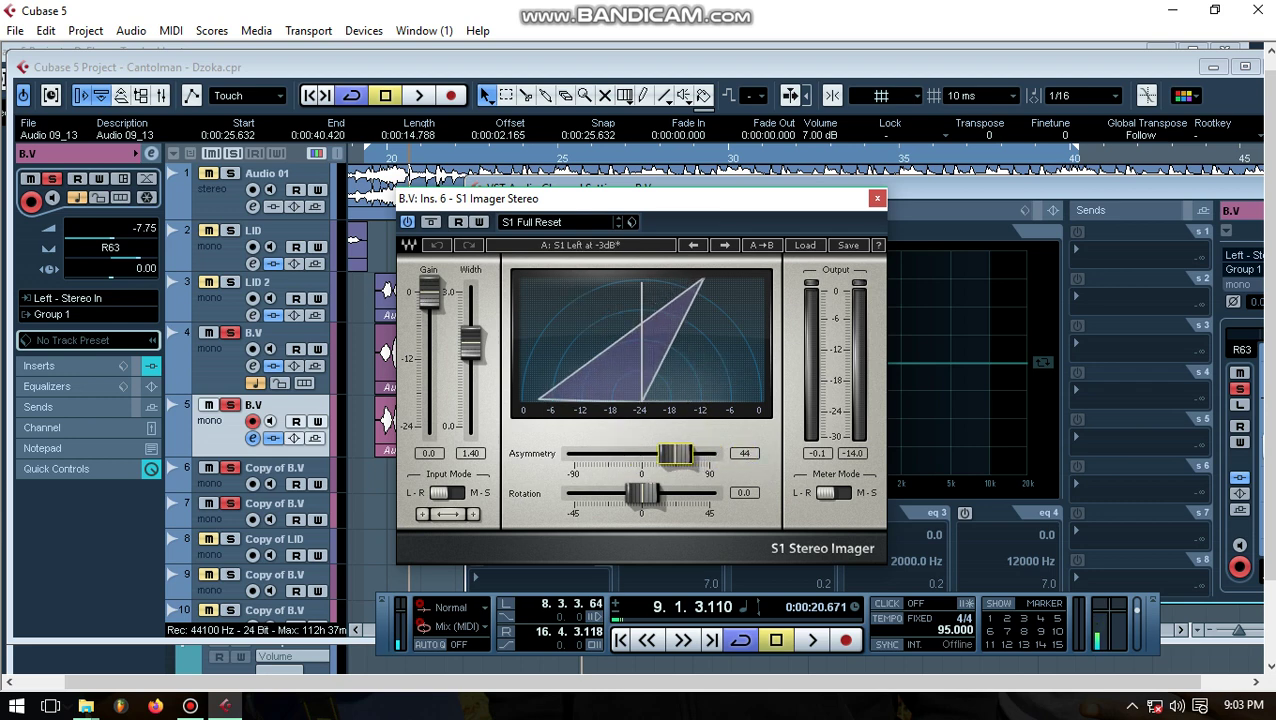
mouse_move(678, 455)
left_mouse_down()
mouse_move(583, 455)
mouse_move(614, 455)
left_mouse_up()
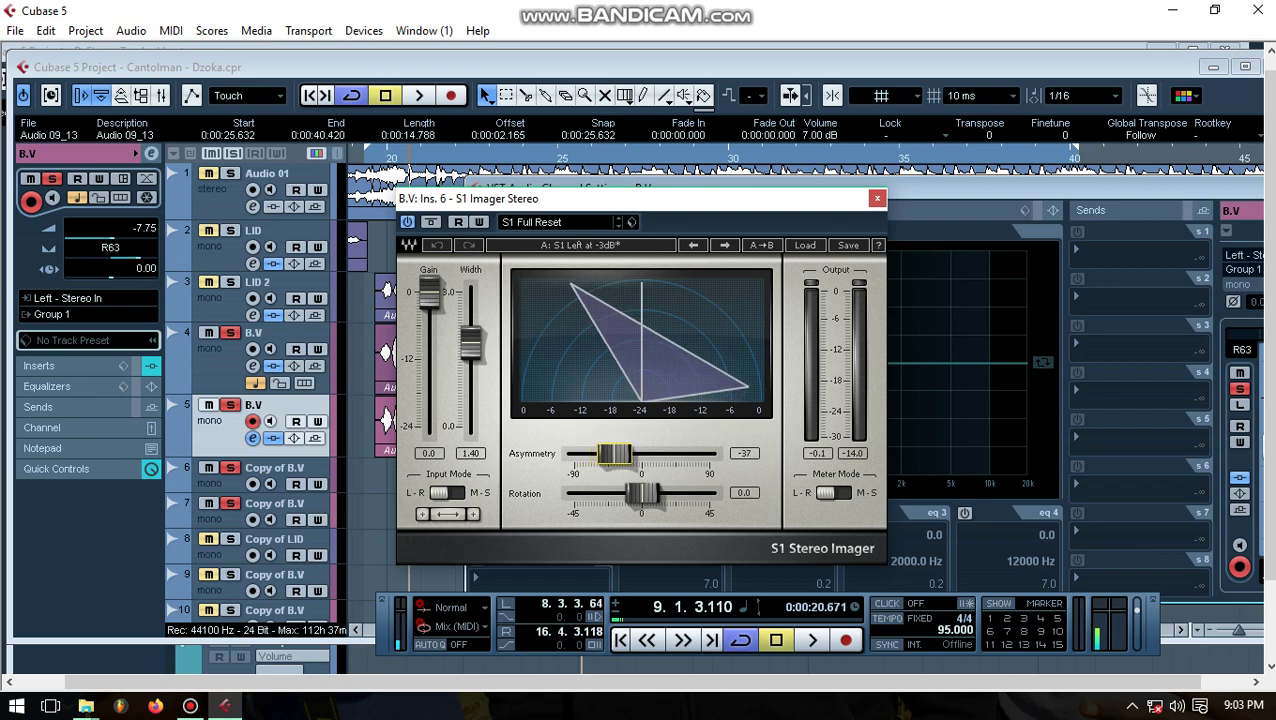
left_click_drag(616, 459, 623, 462)
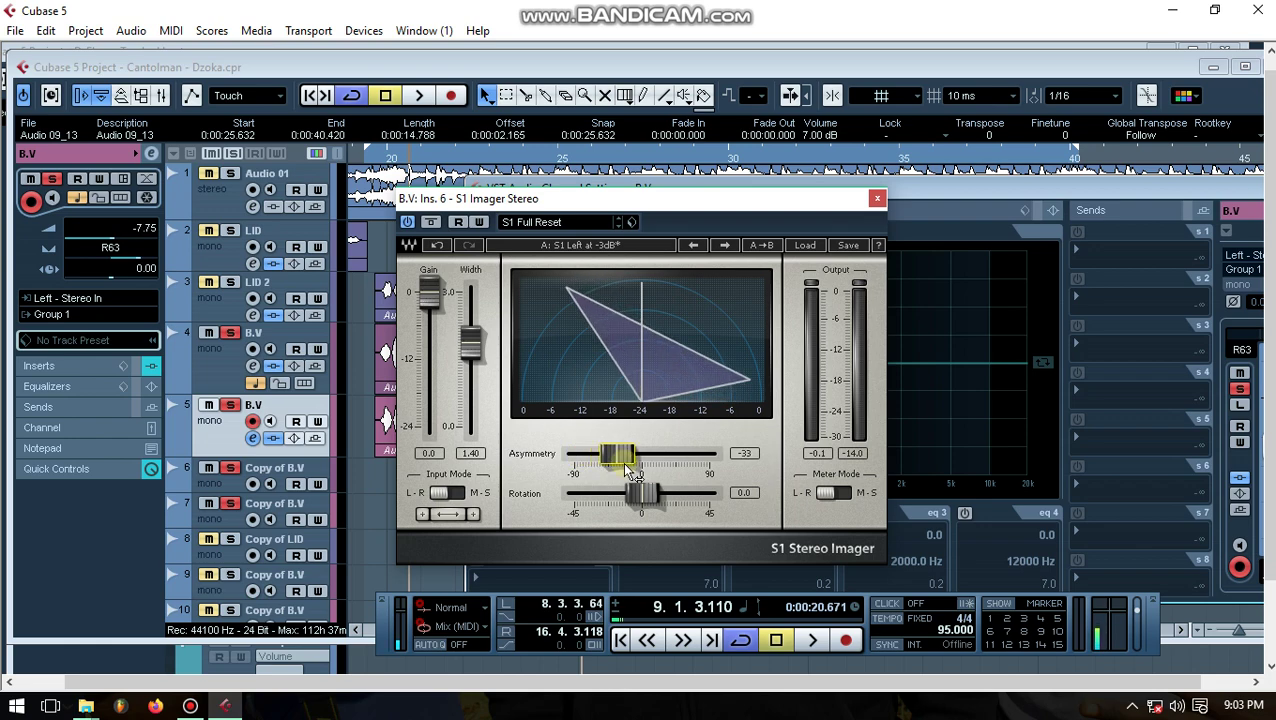
left_click(876, 199)
Close the channel settings and recheck the B.V and Copy of B.V insert chains
left_click_drag(1247, 190, 700, 190)
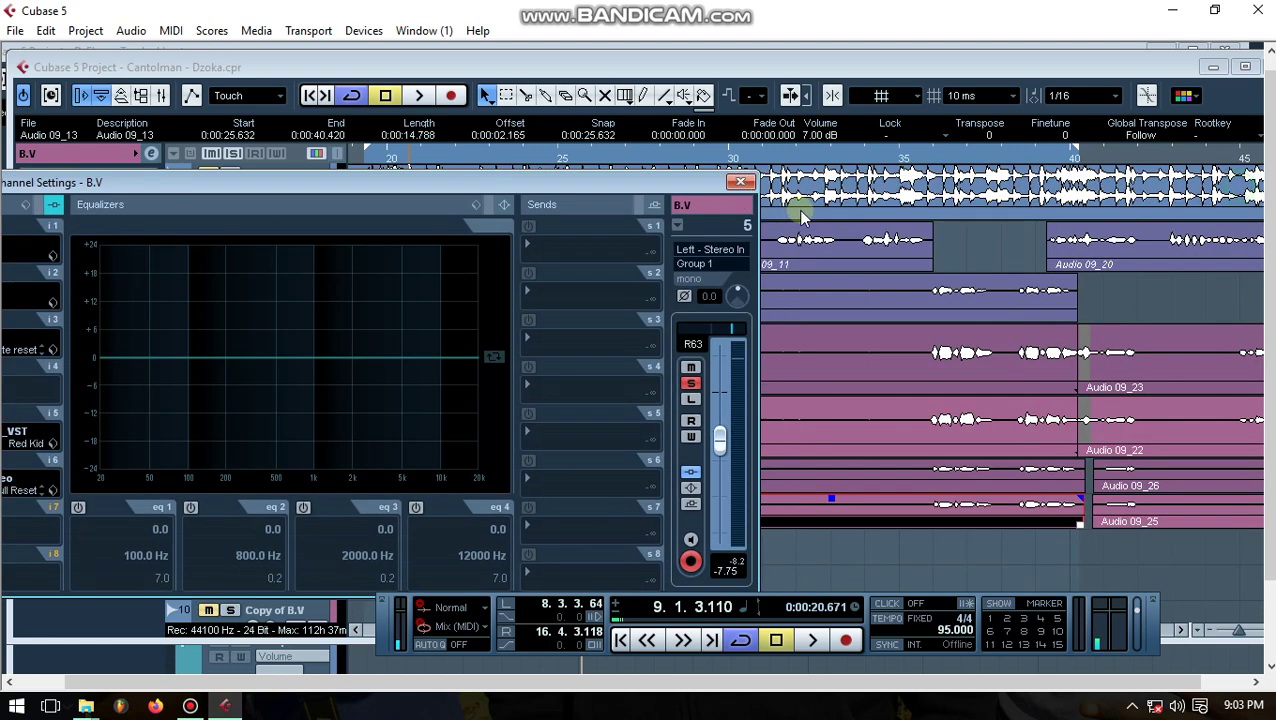
left_click(750, 188)
left_click(215, 377)
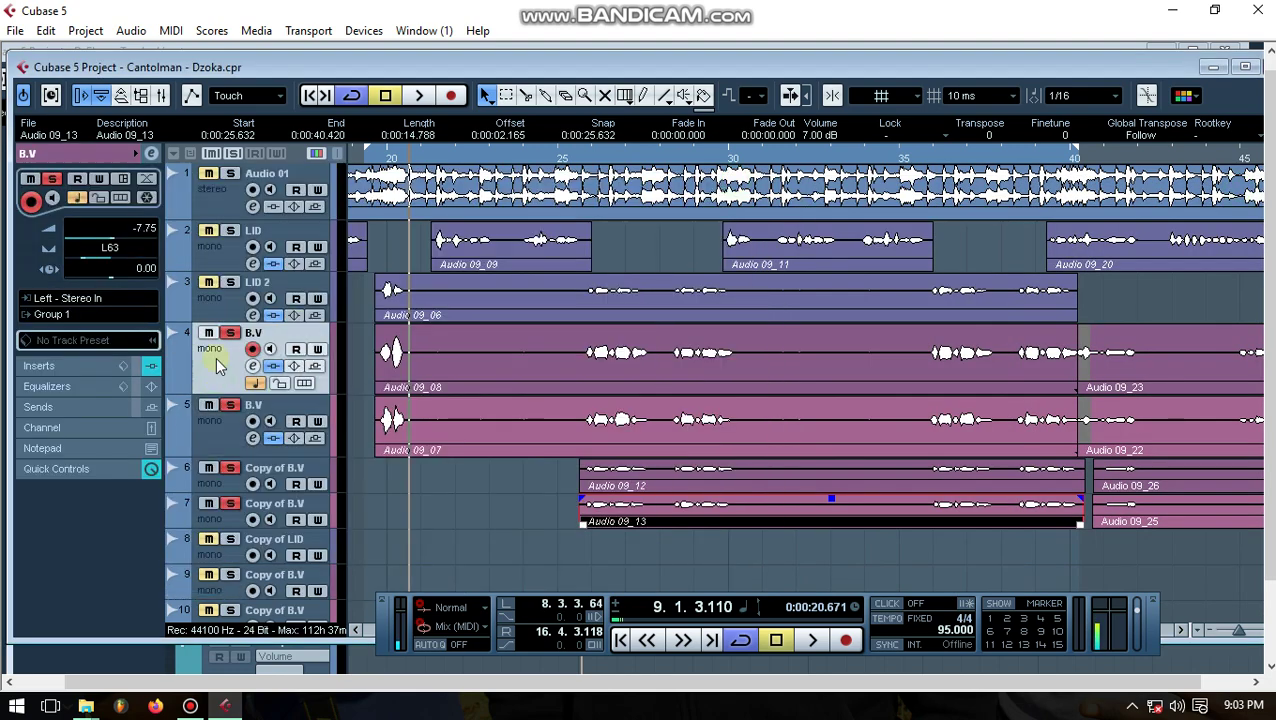
left_click(252, 366)
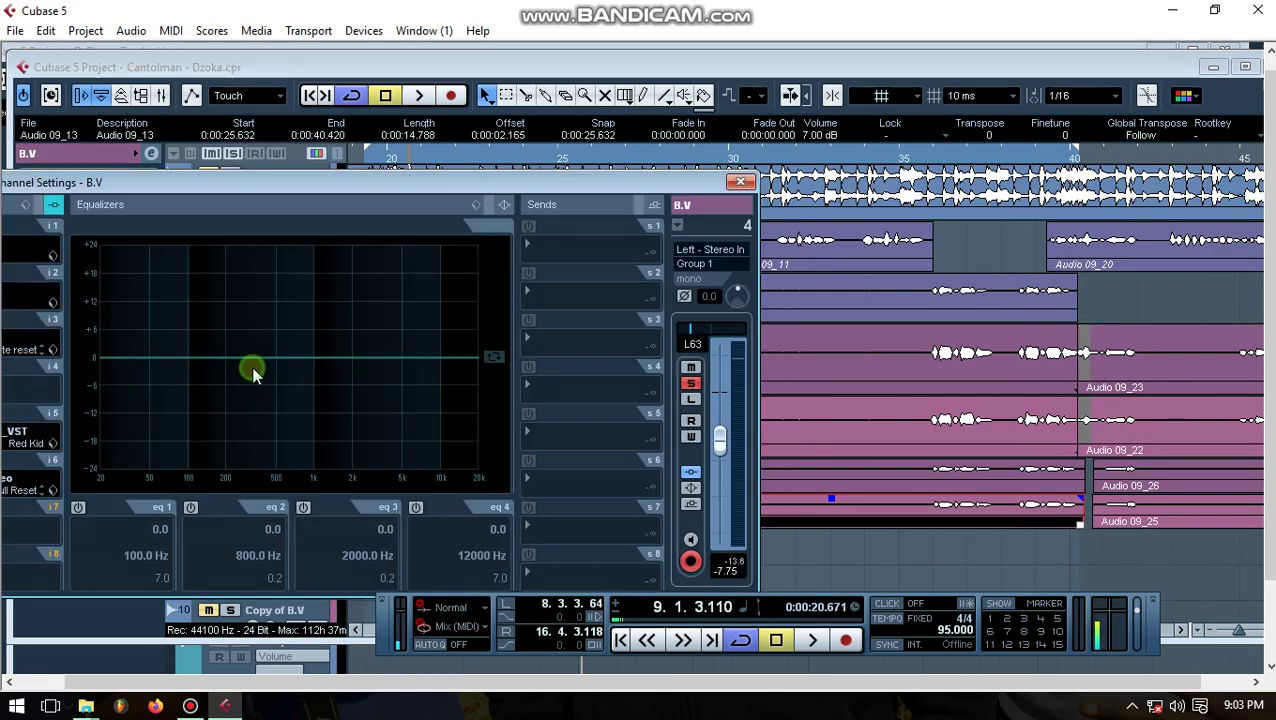
left_click(748, 182)
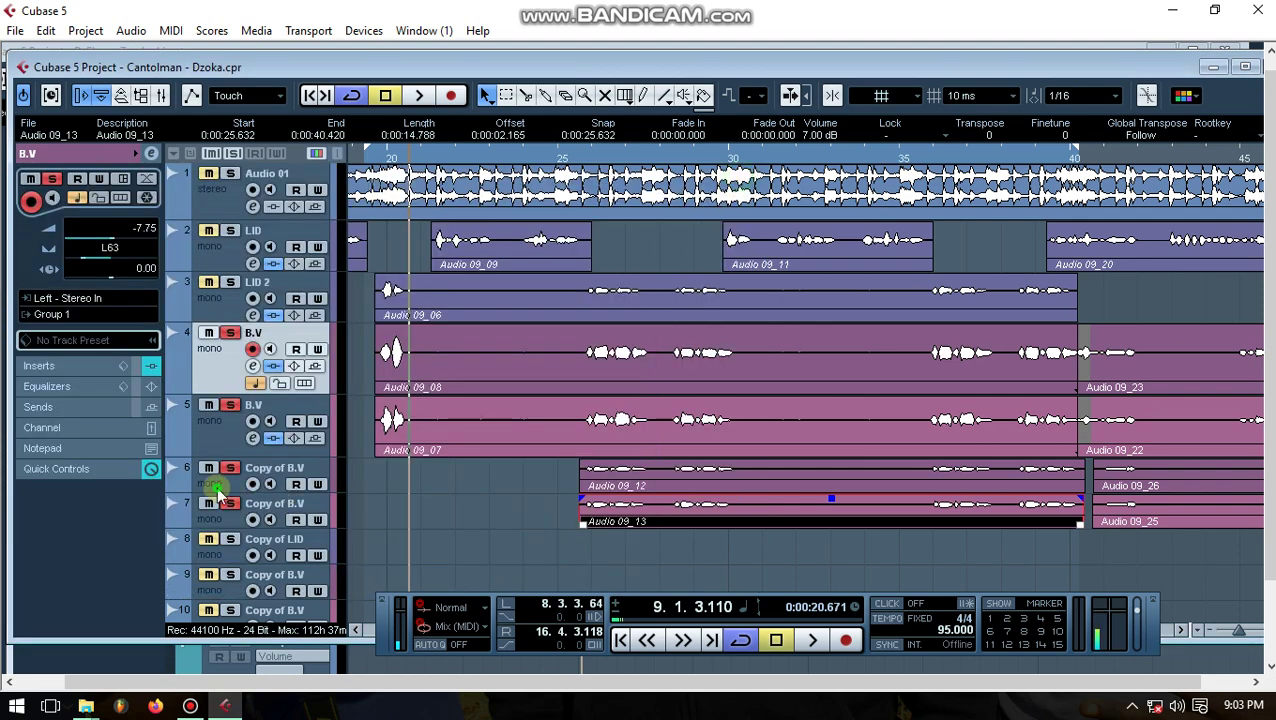
left_click(225, 490)
left_click(152, 153)
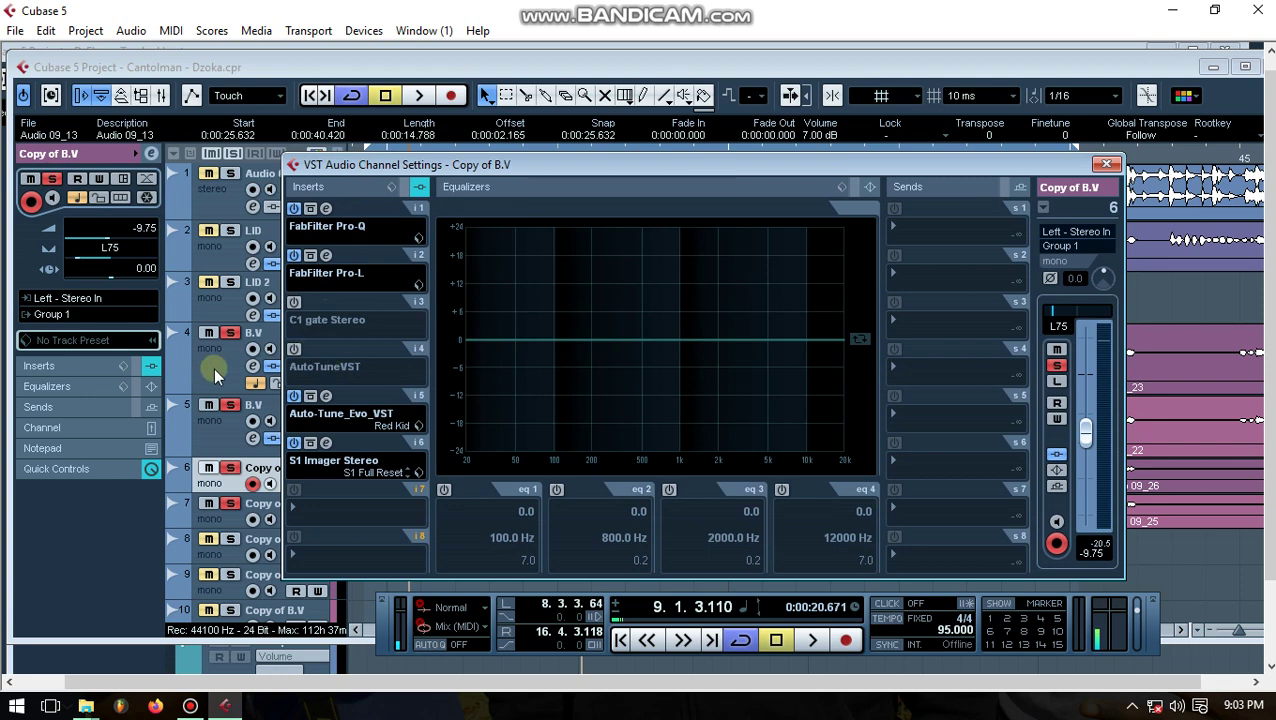
left_click(216, 371)
Compare track pans: Copy of B.V at L75 and R75, B.V at L63
left_click(221, 479)
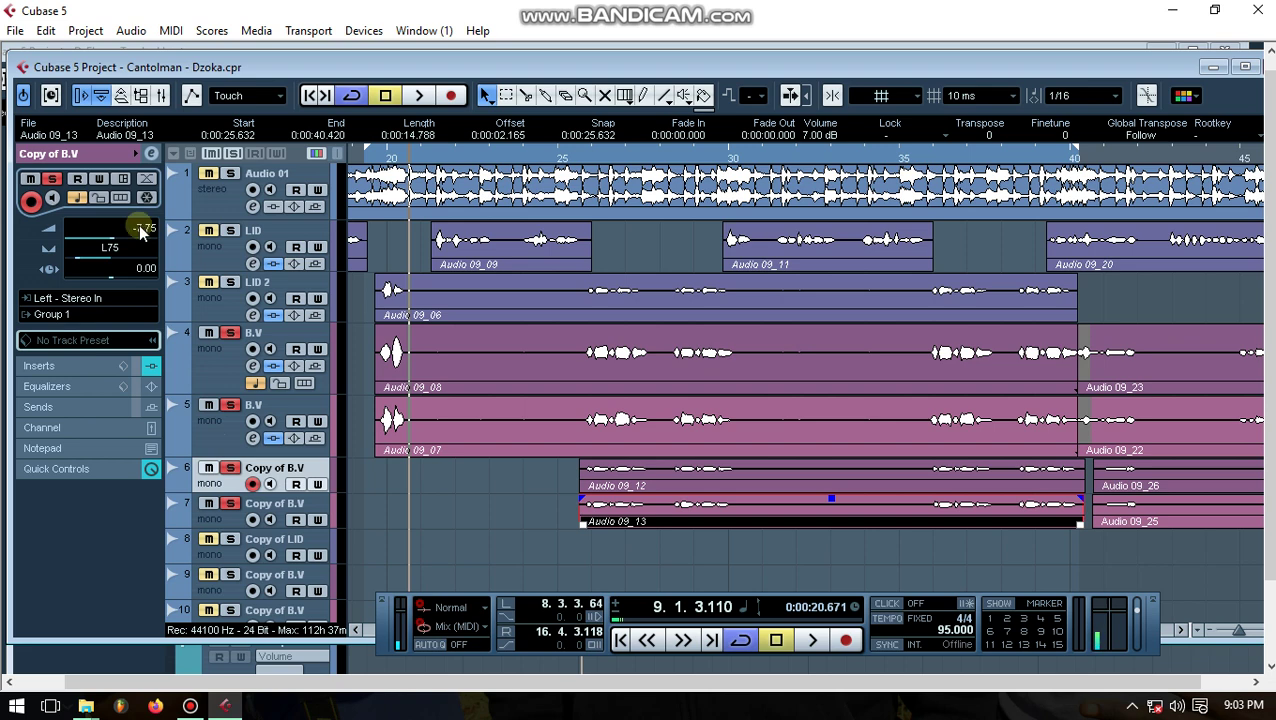
left_click(214, 514)
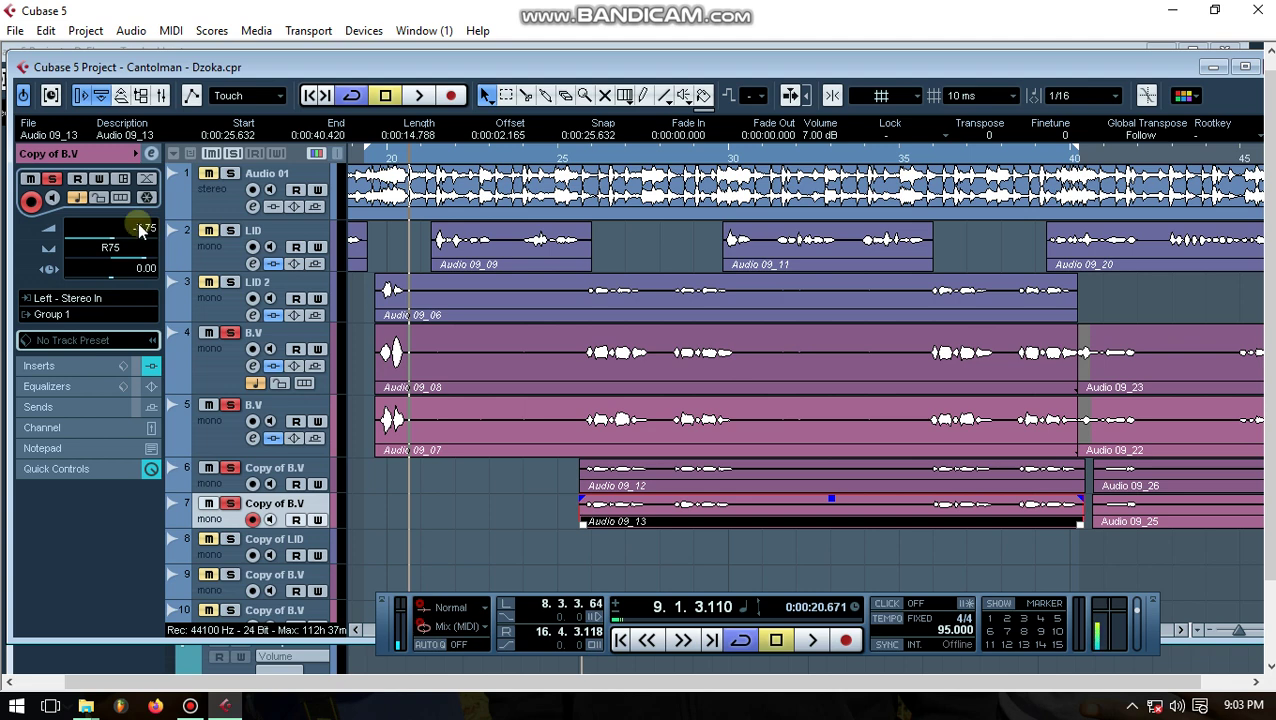
left_click(268, 468)
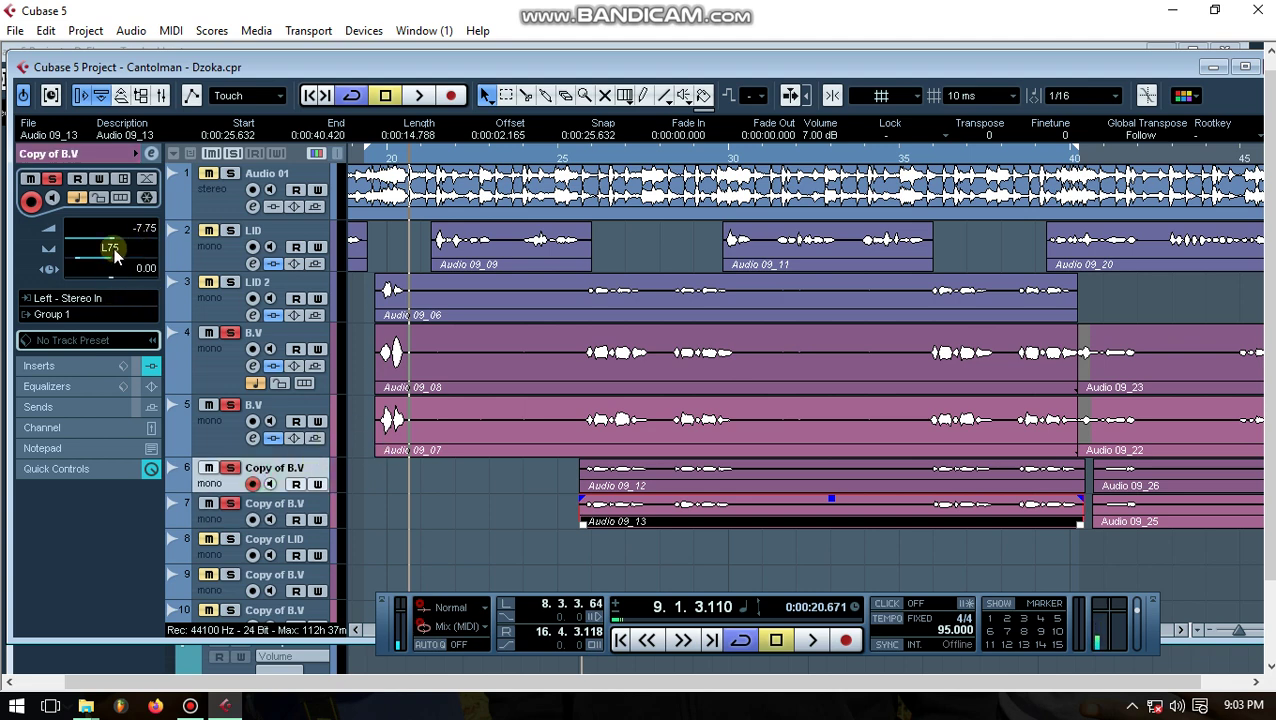
left_click(218, 362)
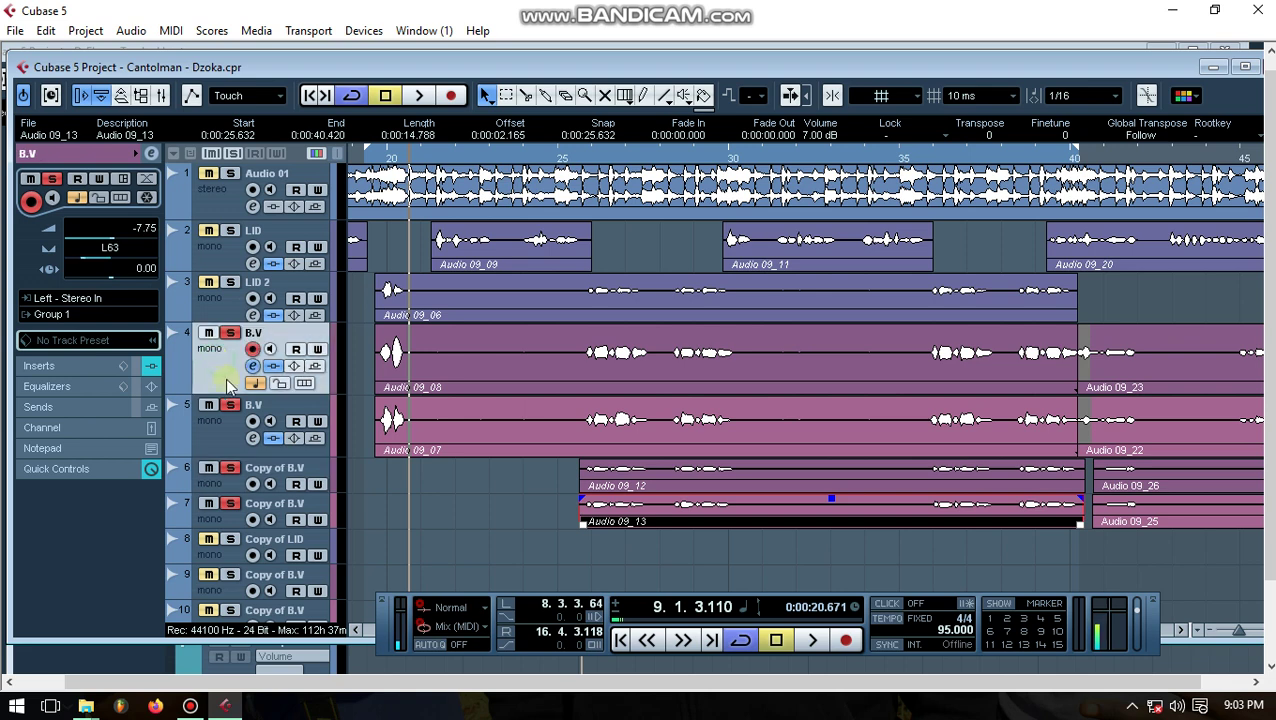
left_click(230, 485)
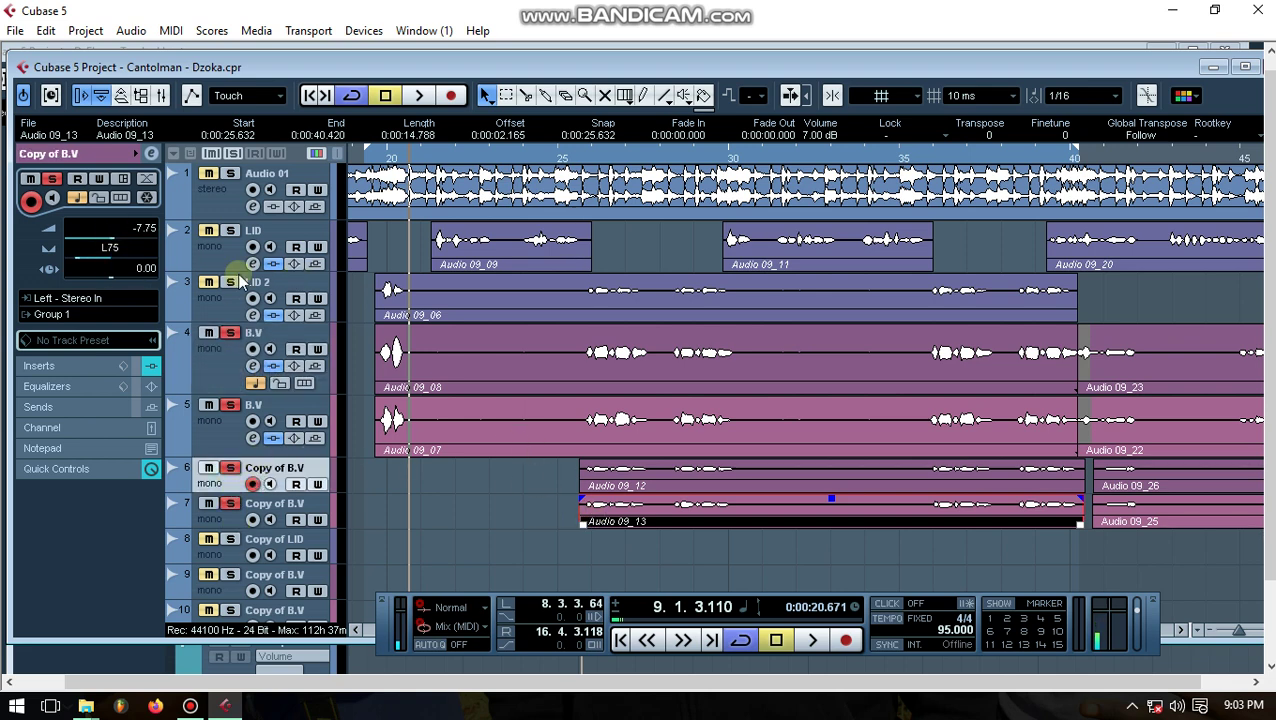
left_click(225, 511)
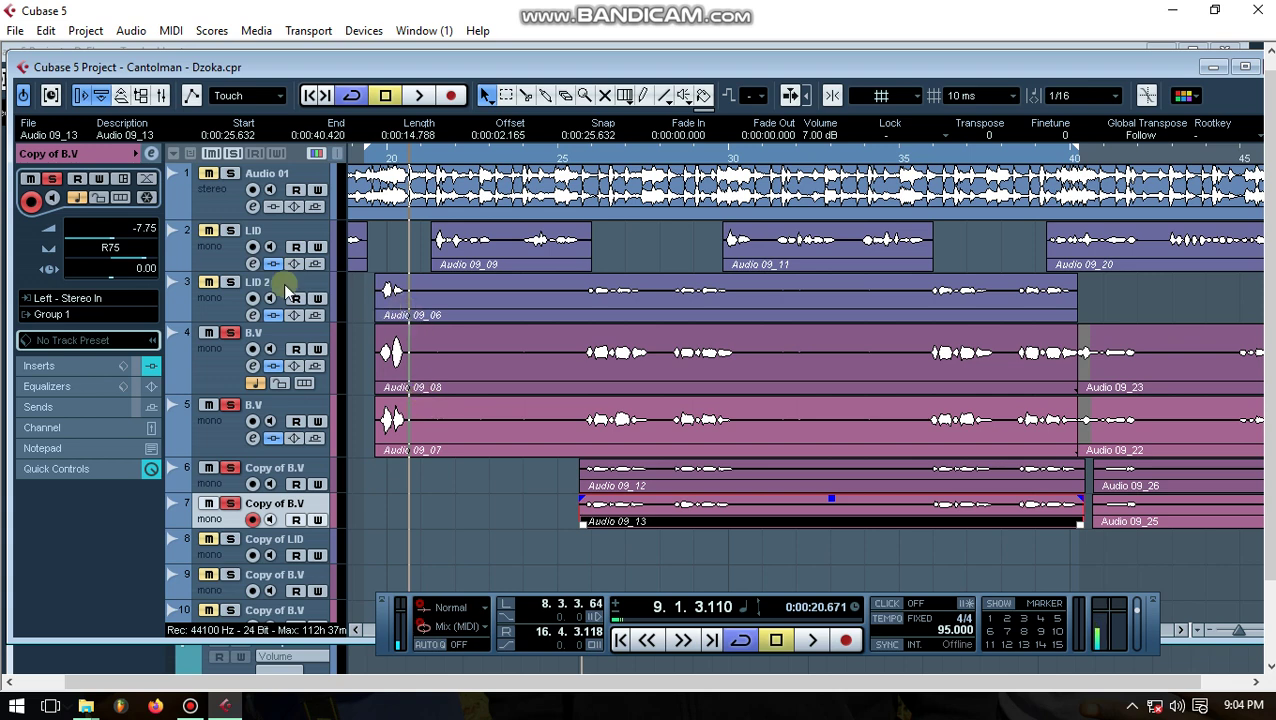
Play the backing vocals from 8.3.4.90 to about bar 13, then stop
left_click(370, 153)
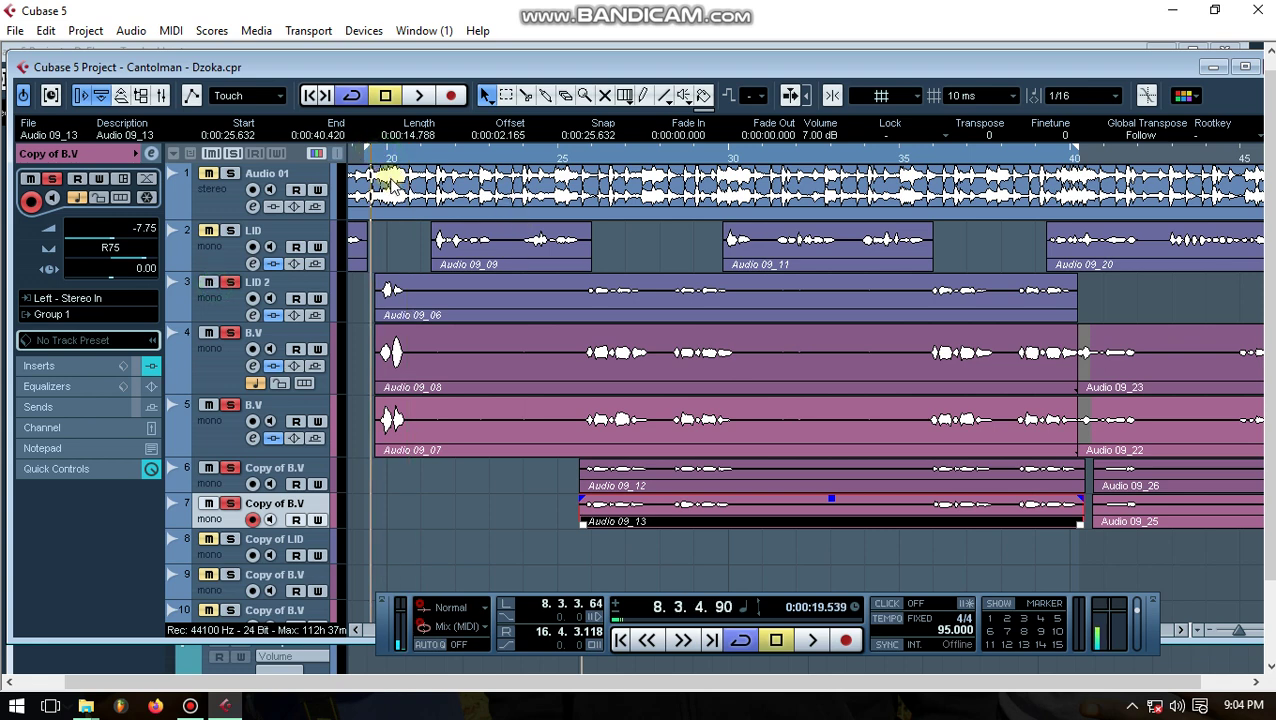
left_click(419, 96)
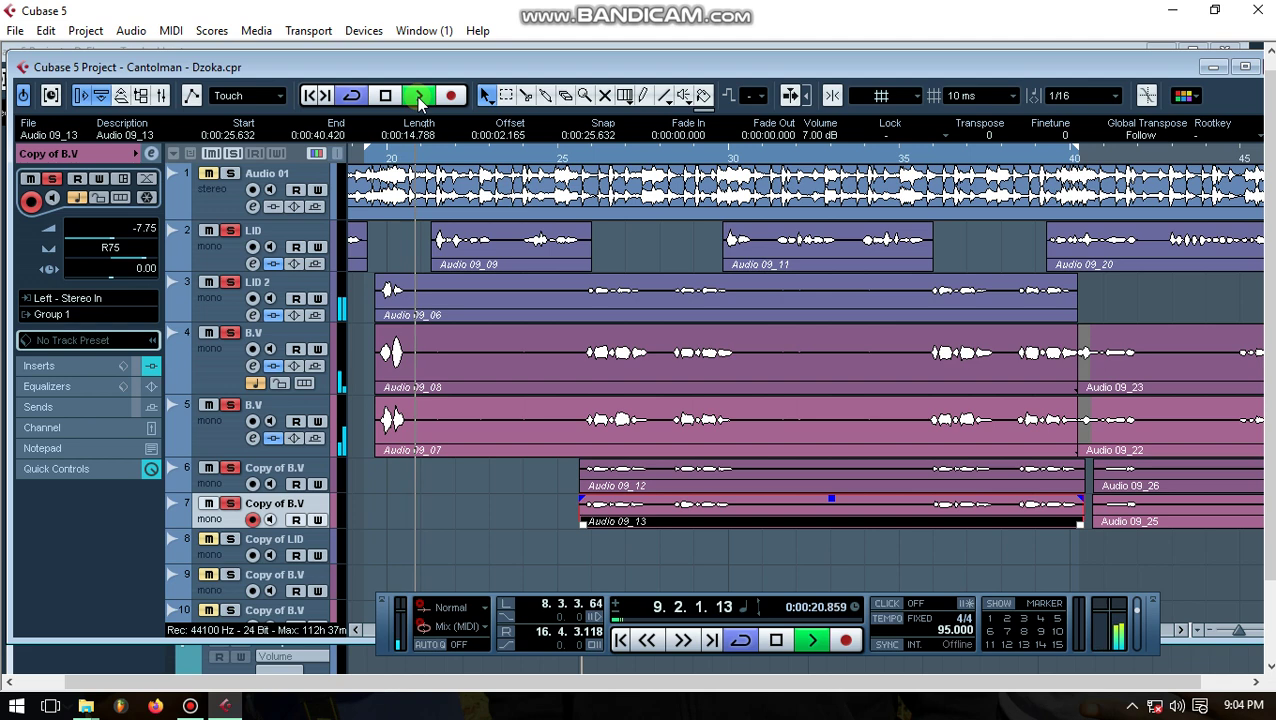
left_click(825, 448)
left_click(819, 385)
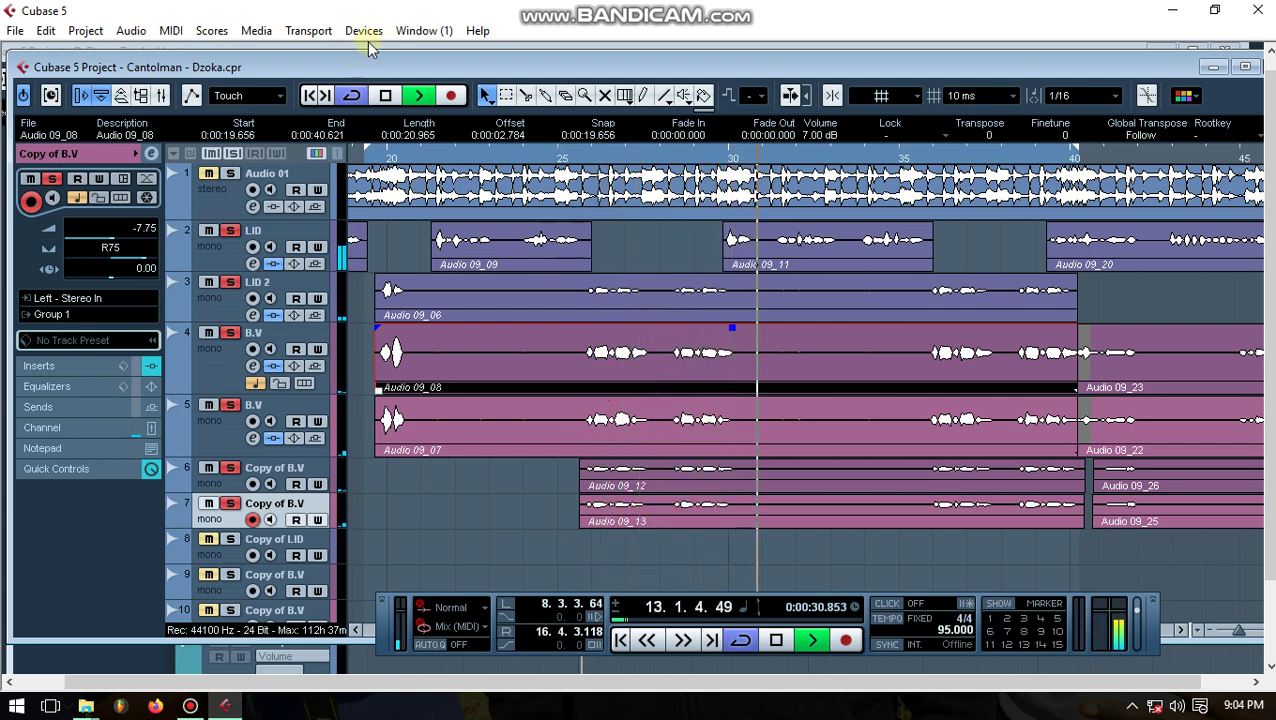
key("space")
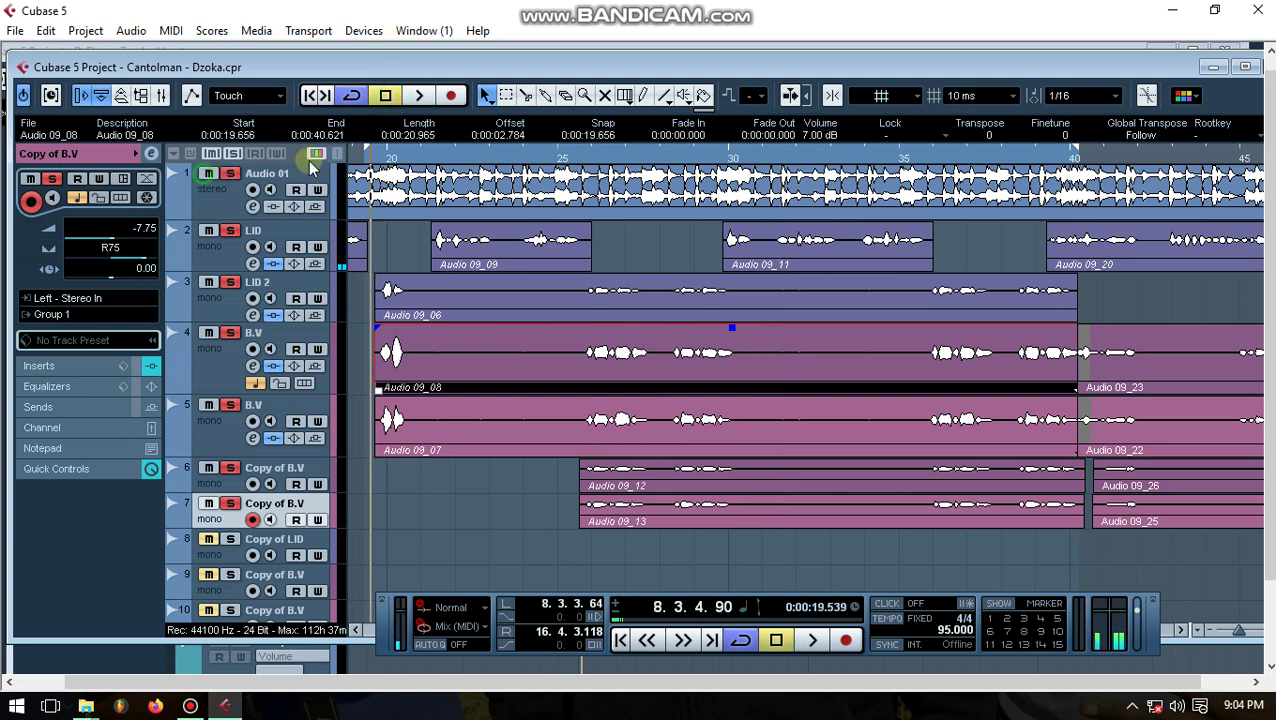
During playback, lower events Audio 09_08, 09_07, 09_12 and 09_13 from 7 dB to 5 dB
left_click(419, 95)
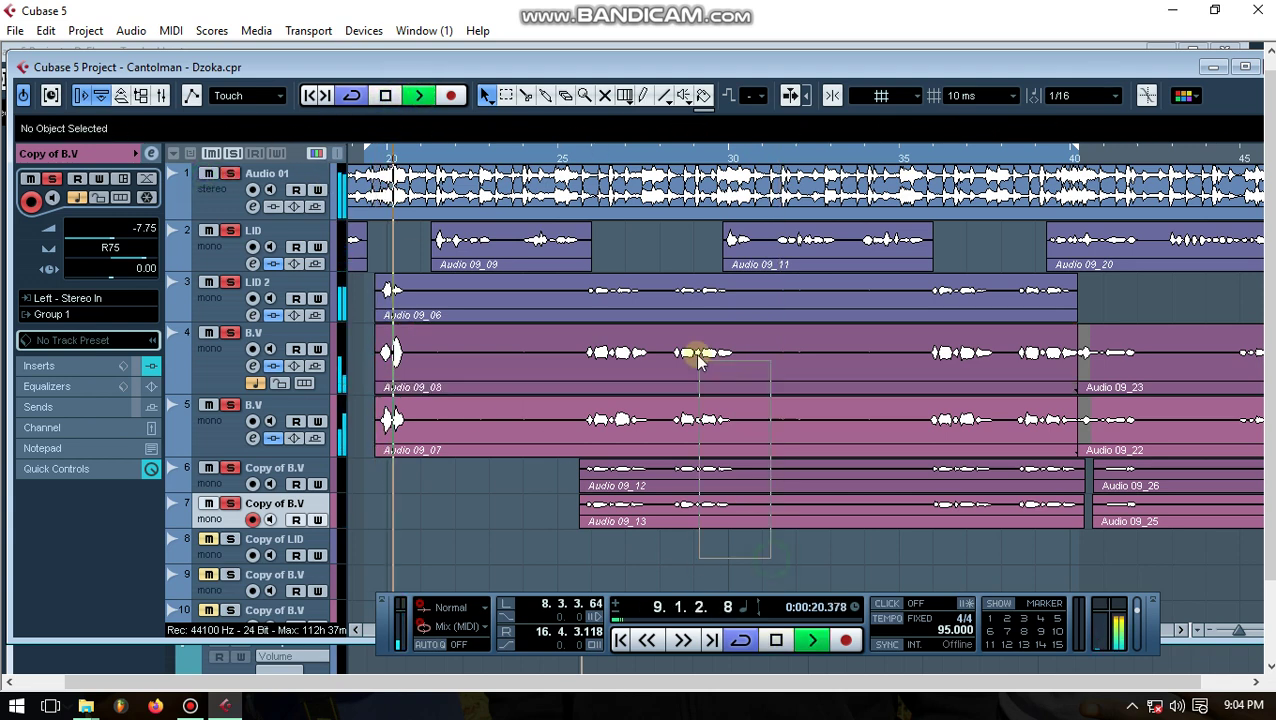
left_click_drag(760, 575, 695, 350)
scroll(818, 137, "down", 1)
scroll(818, 137, "down", 1)
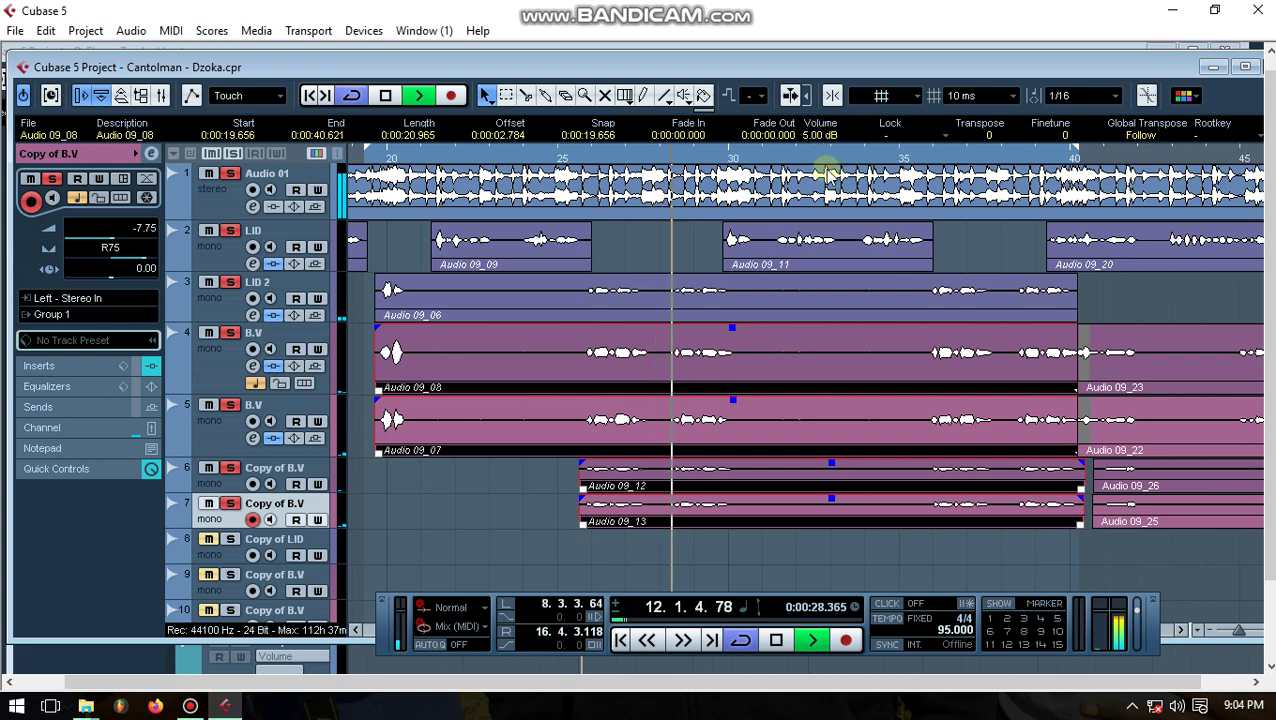
Stop playback and recheck the pans: B.V at left 63, Copy of B.V at right 75
left_click(385, 95)
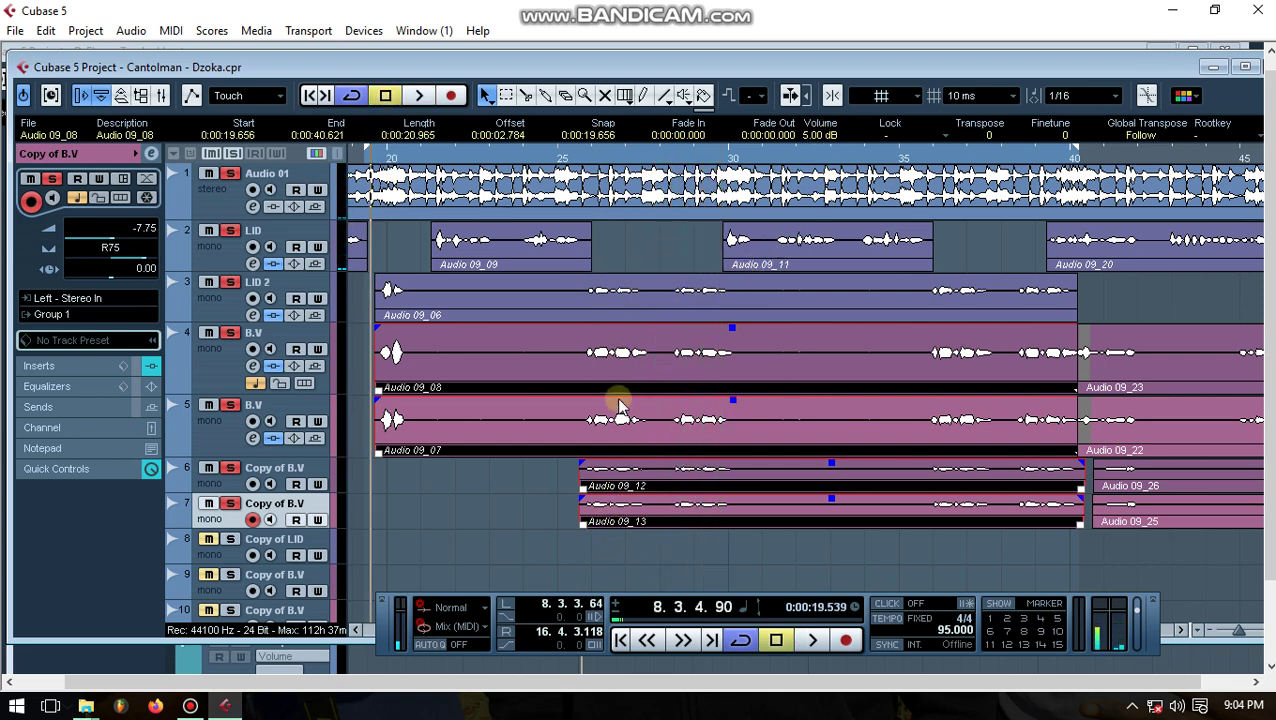
left_click(648, 313)
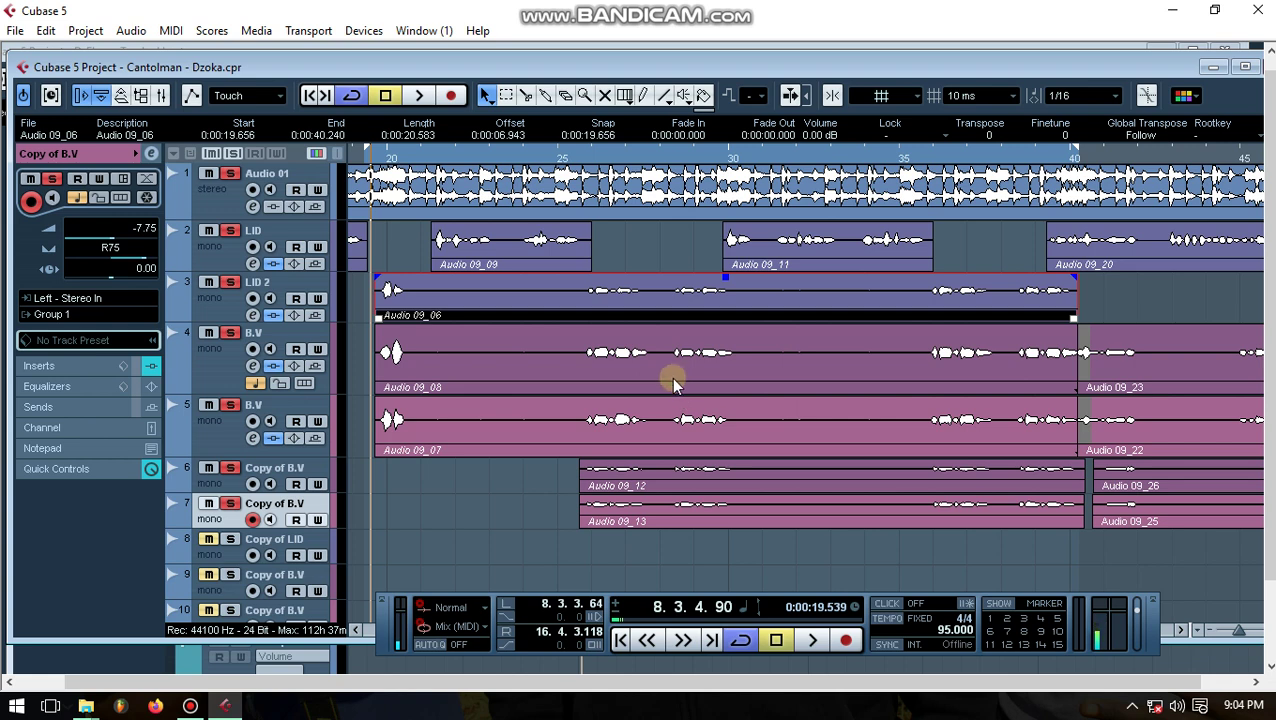
left_click(195, 378)
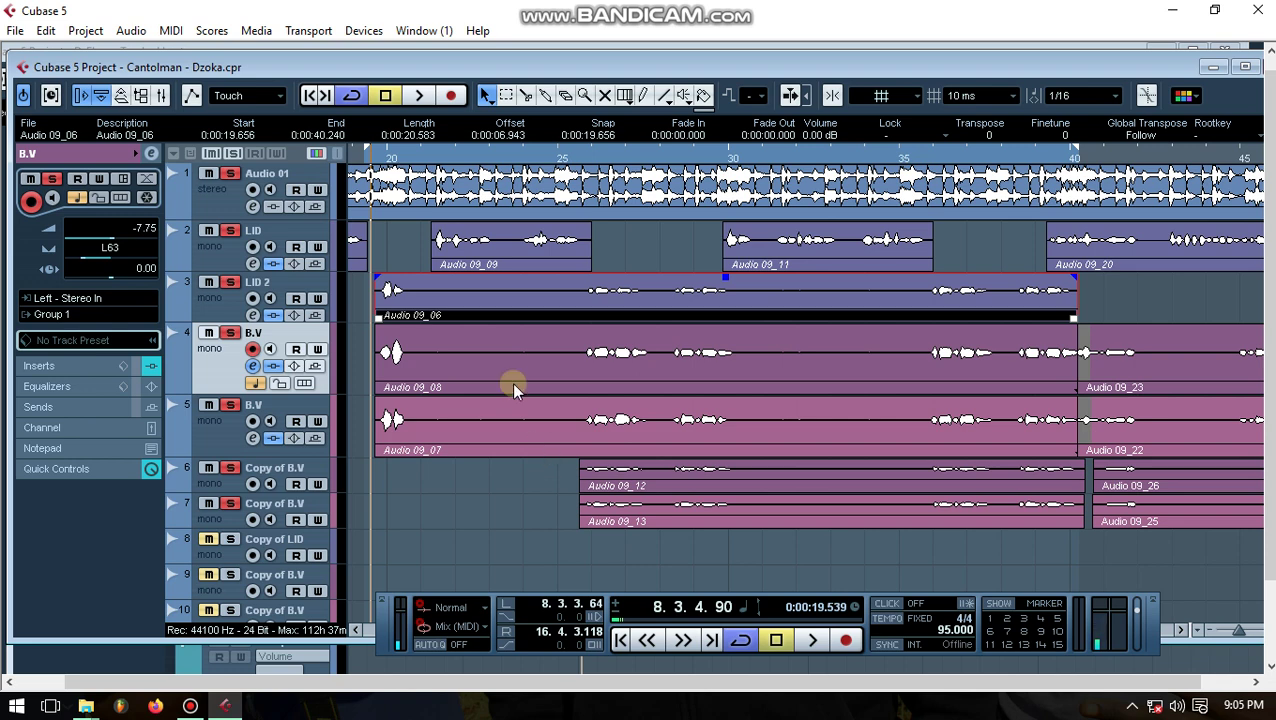
left_click(226, 153)
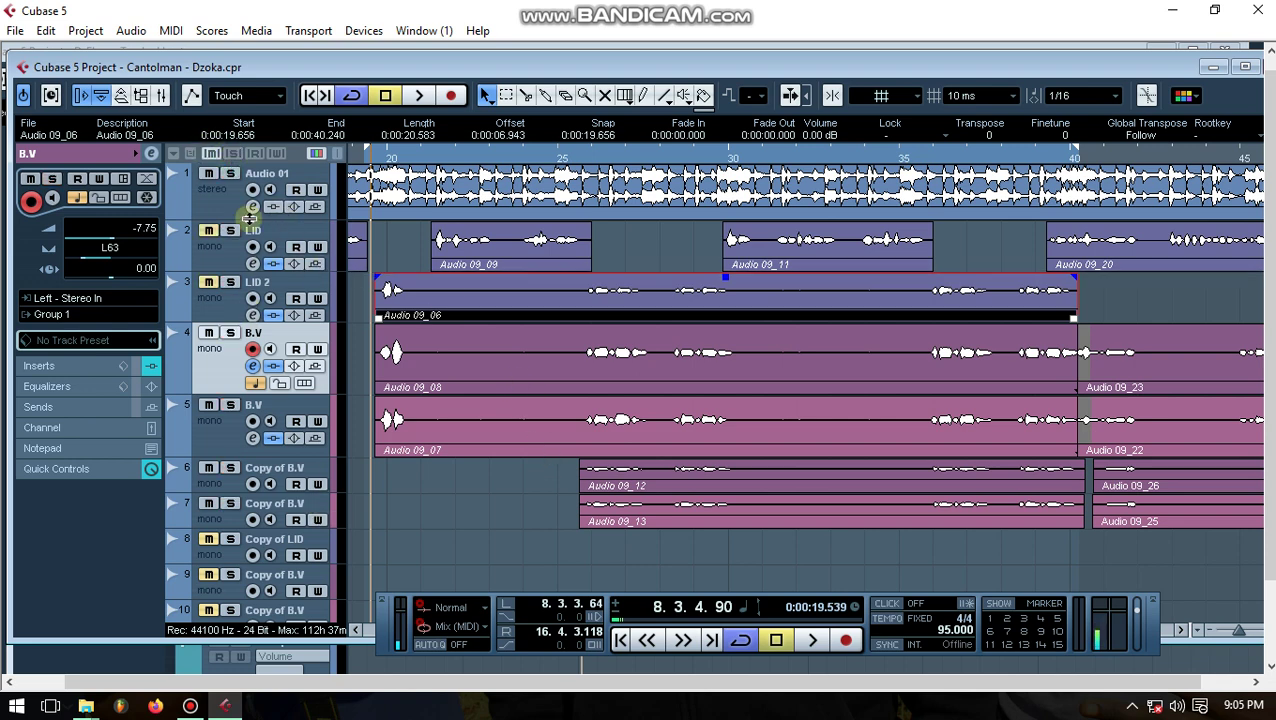